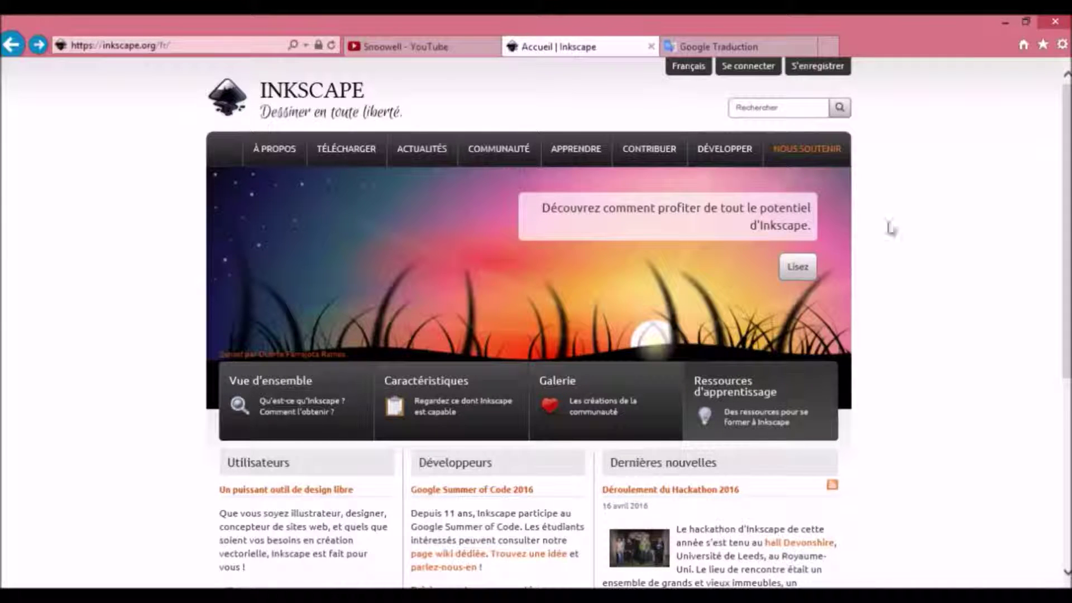
scroll(725, 240, down, 2)
scroll(726, 242, up, 2)
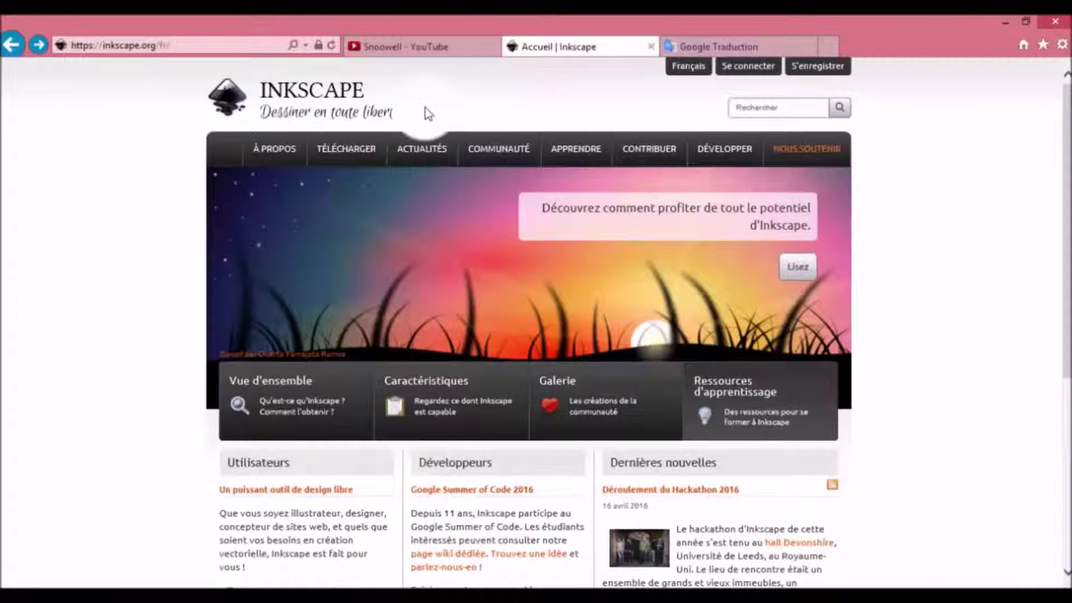
mouse_move(743, 157)
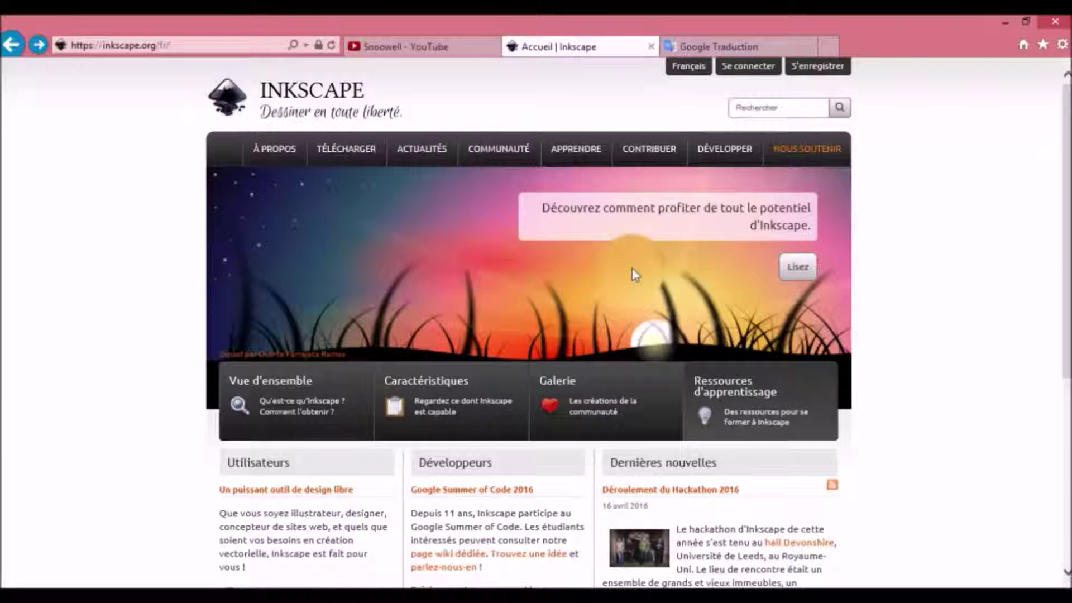
scroll(492, 249, down, 2)
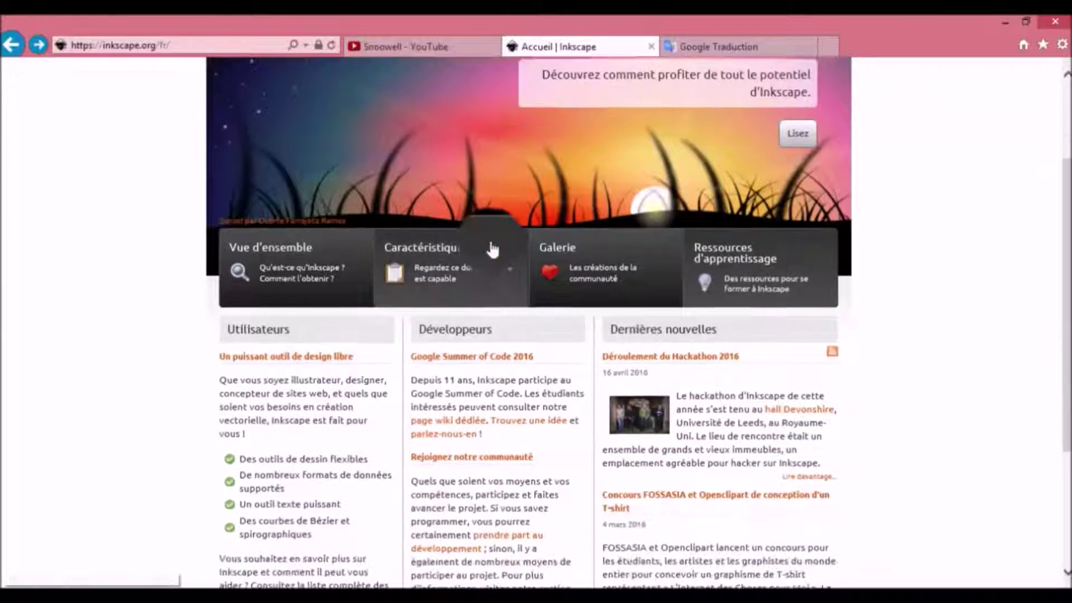
scroll(492, 250, up, 2)
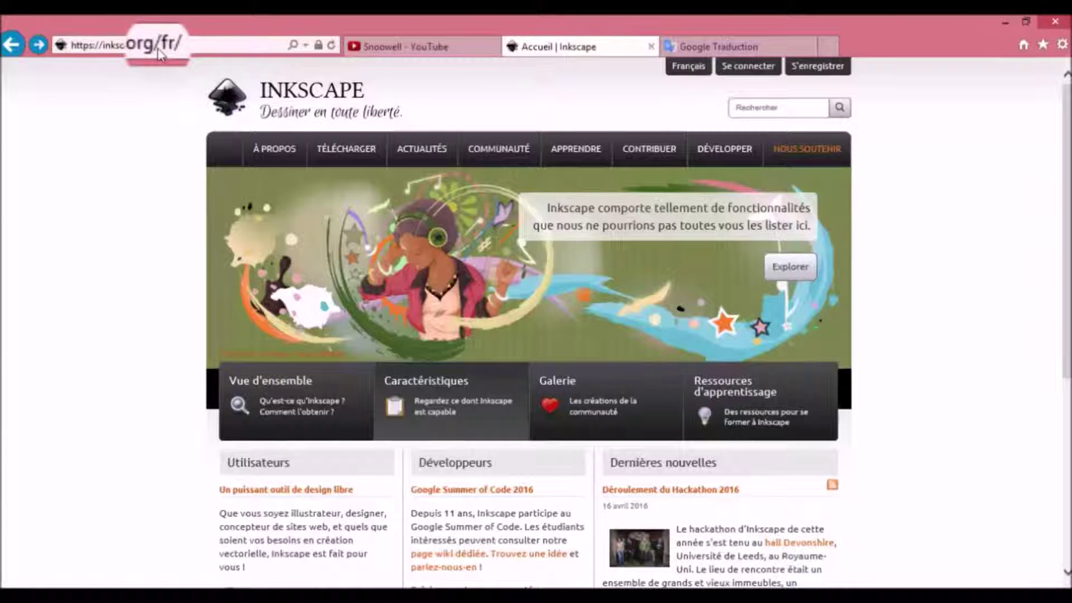
- Open the Windows download page on the Inkscape website
mouse_move(346, 154)
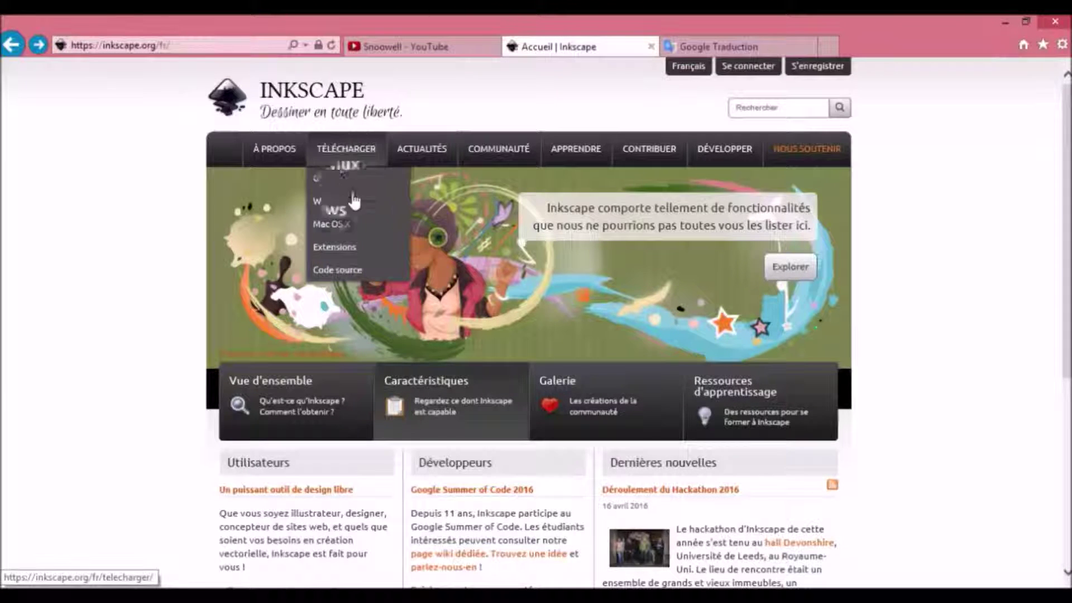
click(336, 205)
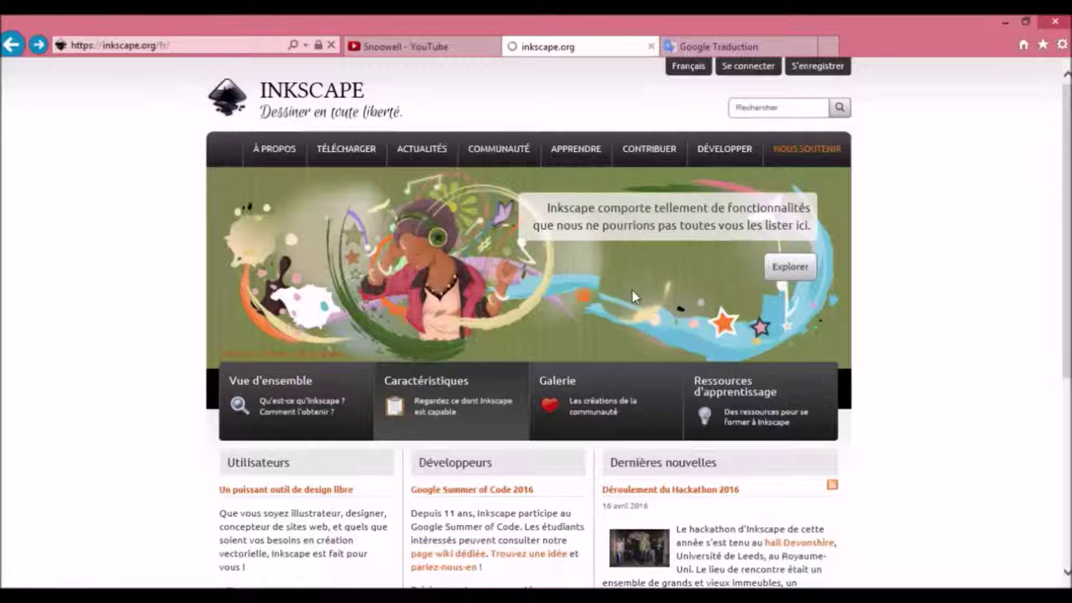
scroll(498, 273, down, 3)
scroll(498, 273, up, 3)
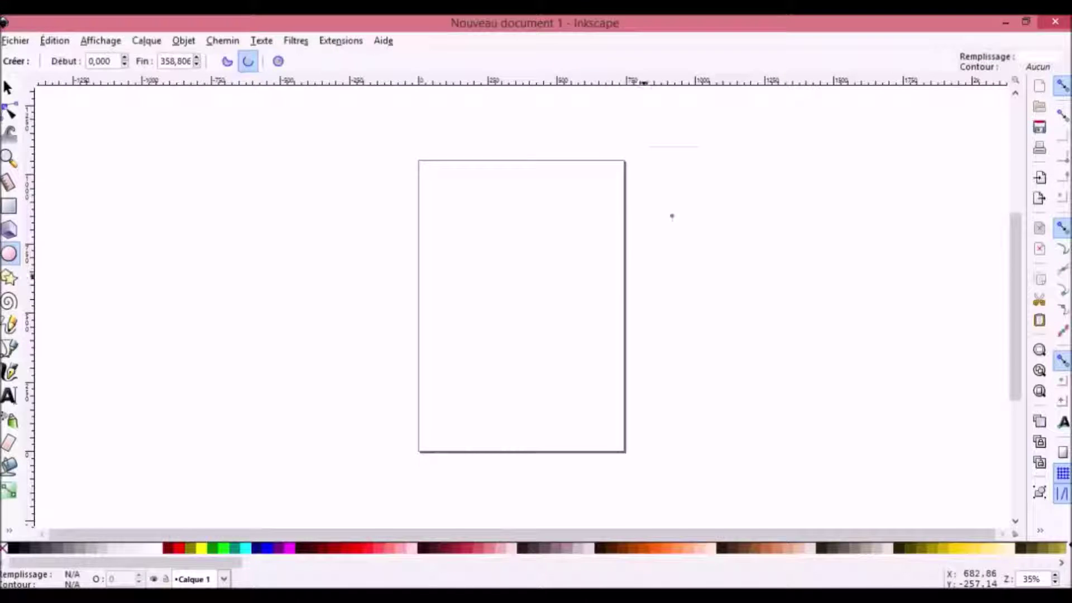
- Open the document properties in Inkscape and switch the custom page size units to px
scroll(651, 287, up, 5)
scroll(651, 283, down, 4)
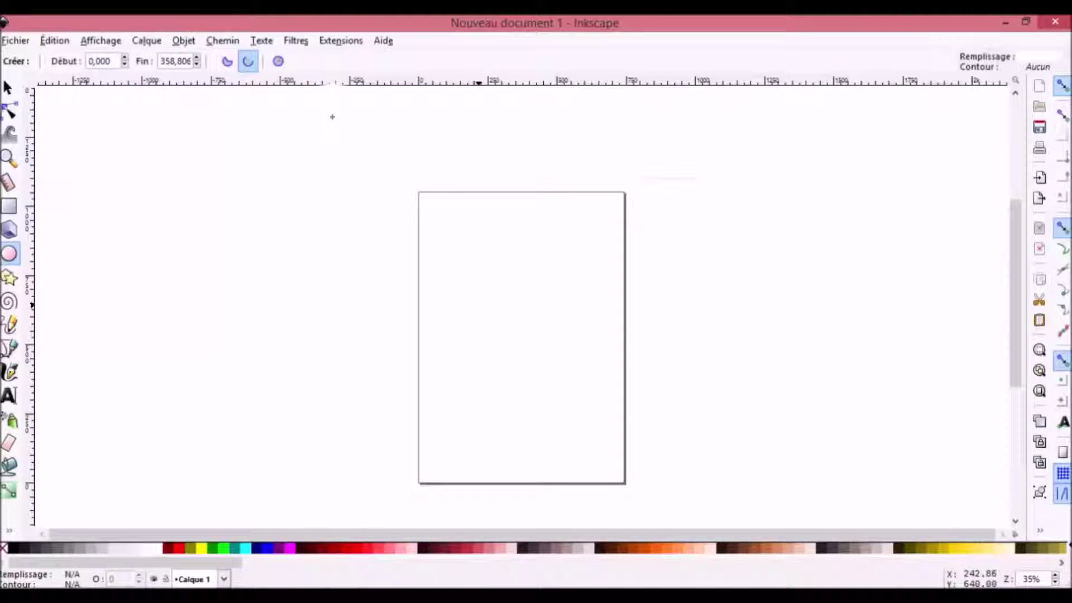
click(16, 40)
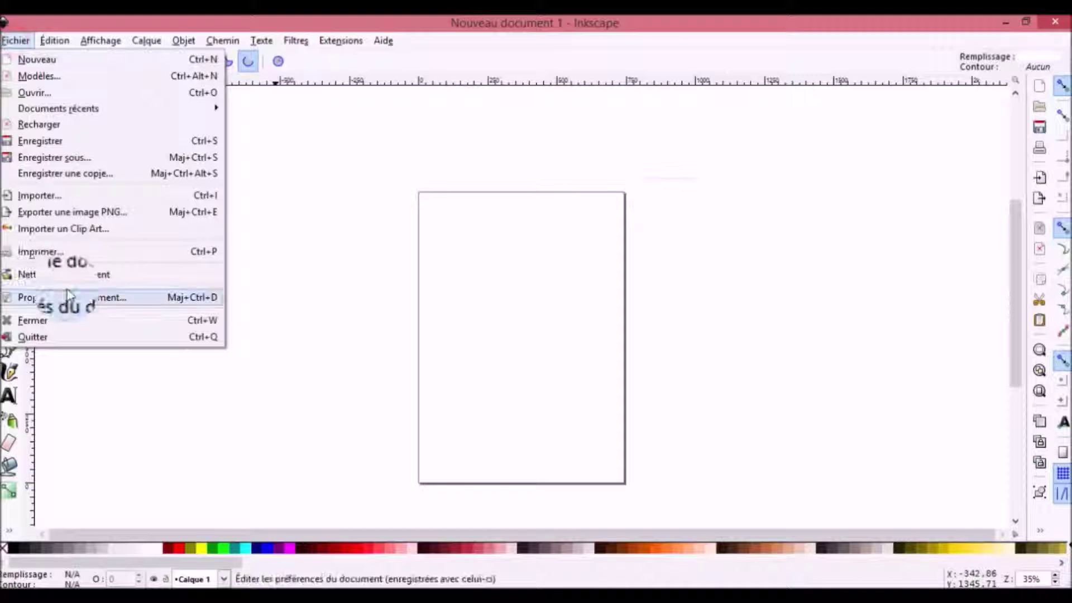
click(68, 297)
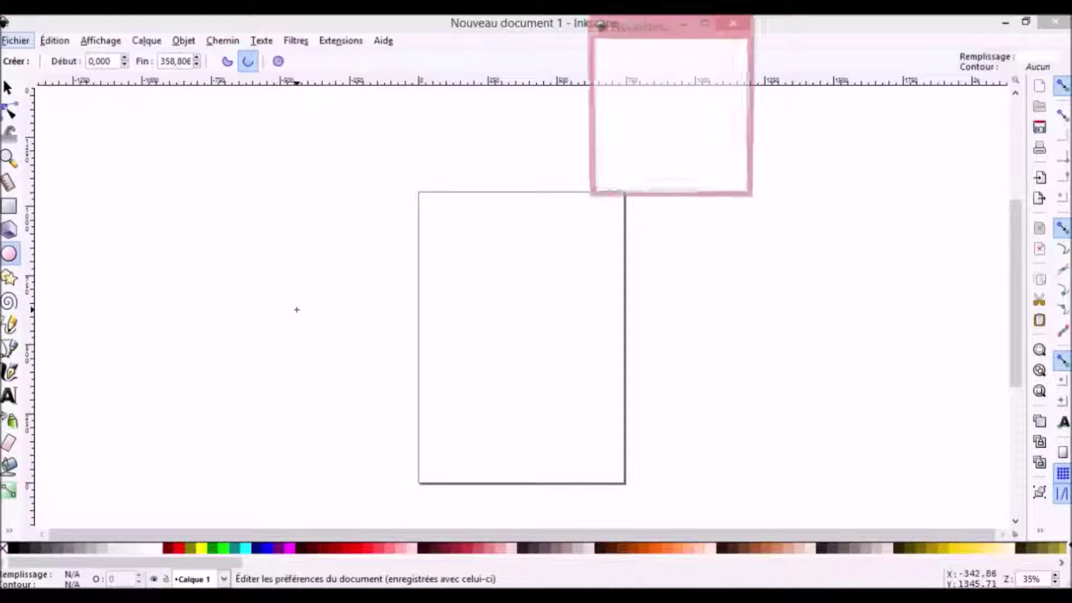
drag(830, 27, 517, 77)
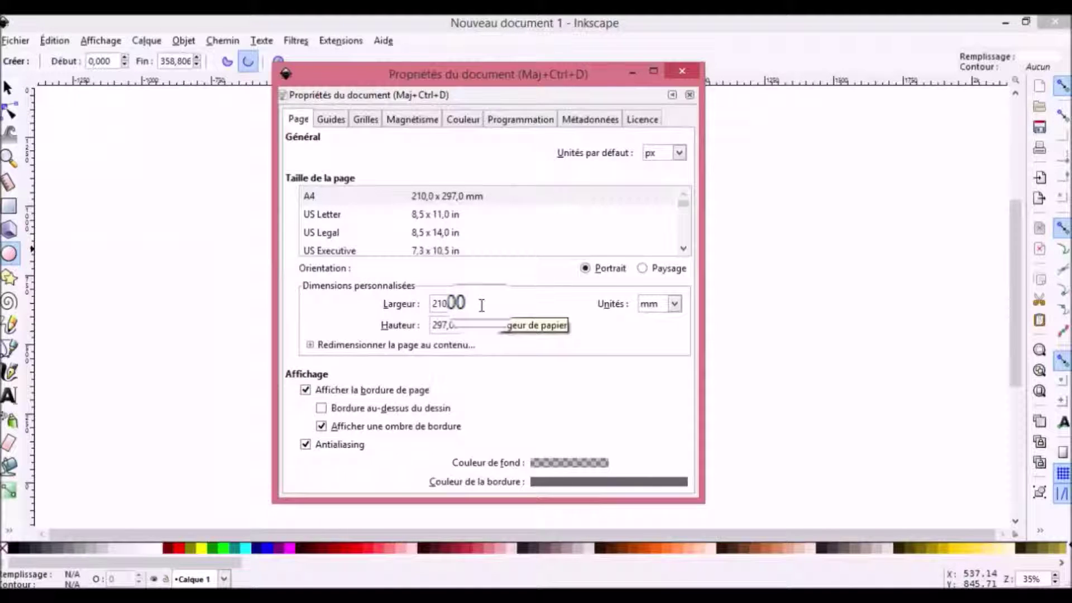
click(674, 305)
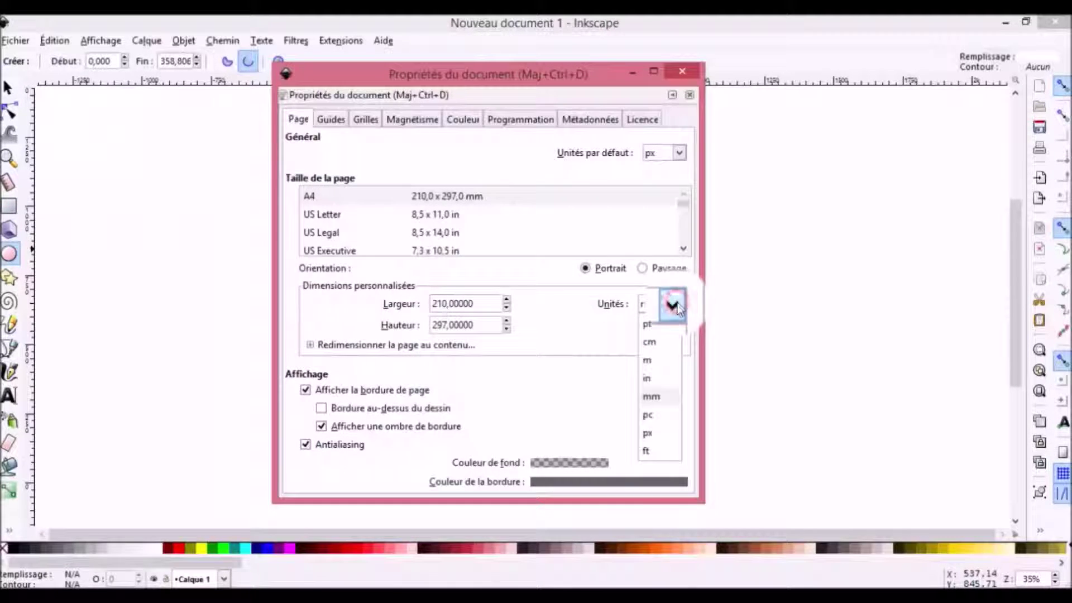
click(656, 439)
- Set the custom page size to 2560 px wide and 1440 px high
drag(476, 304, 425, 305)
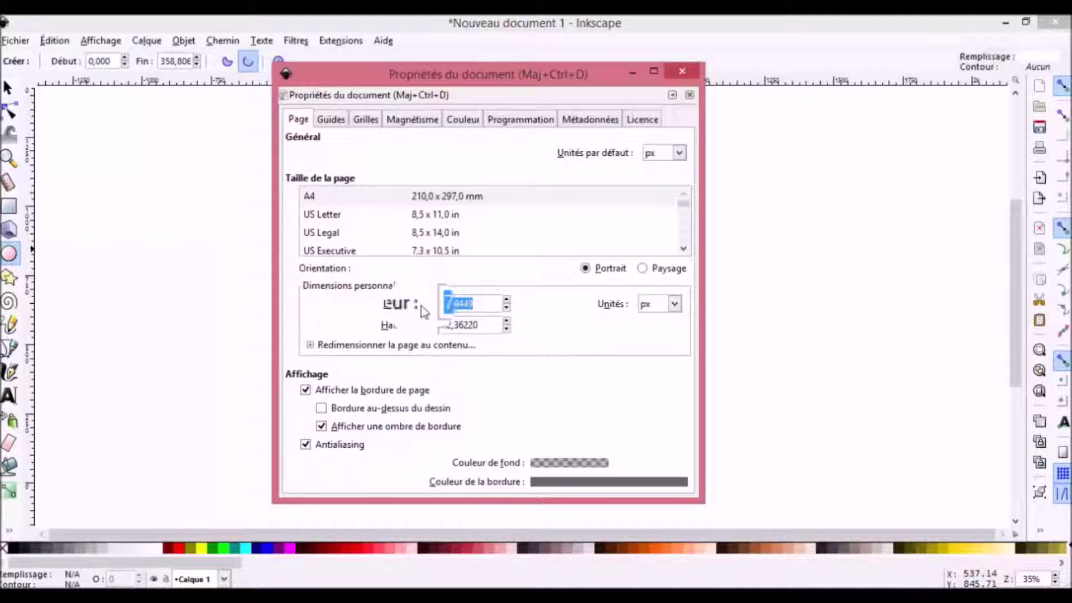
text(1560)
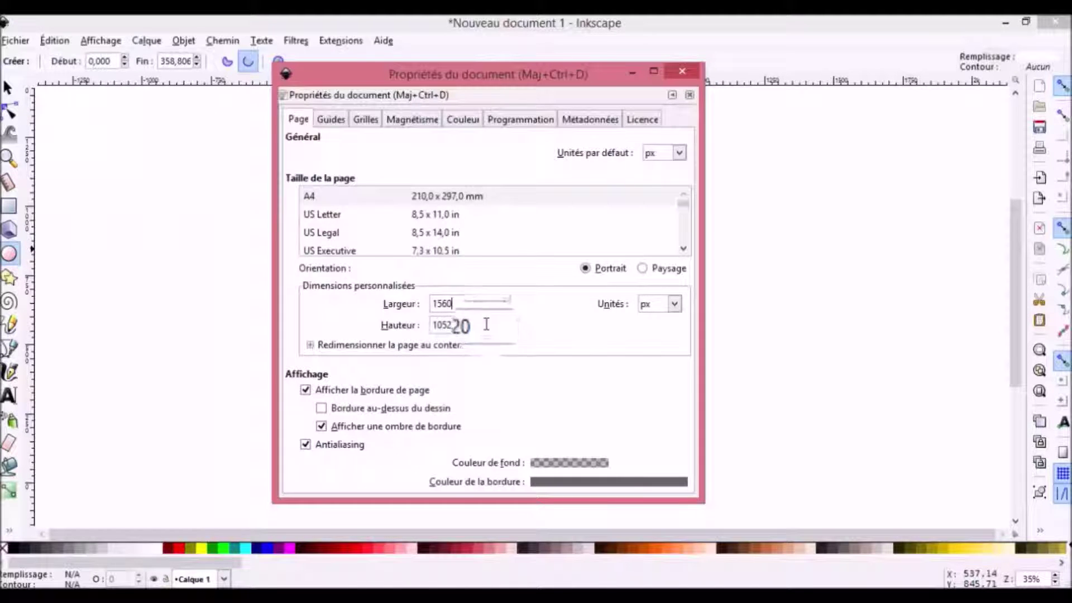
click(446, 303)
key(BackSpace)
text(2)
click(484, 325)
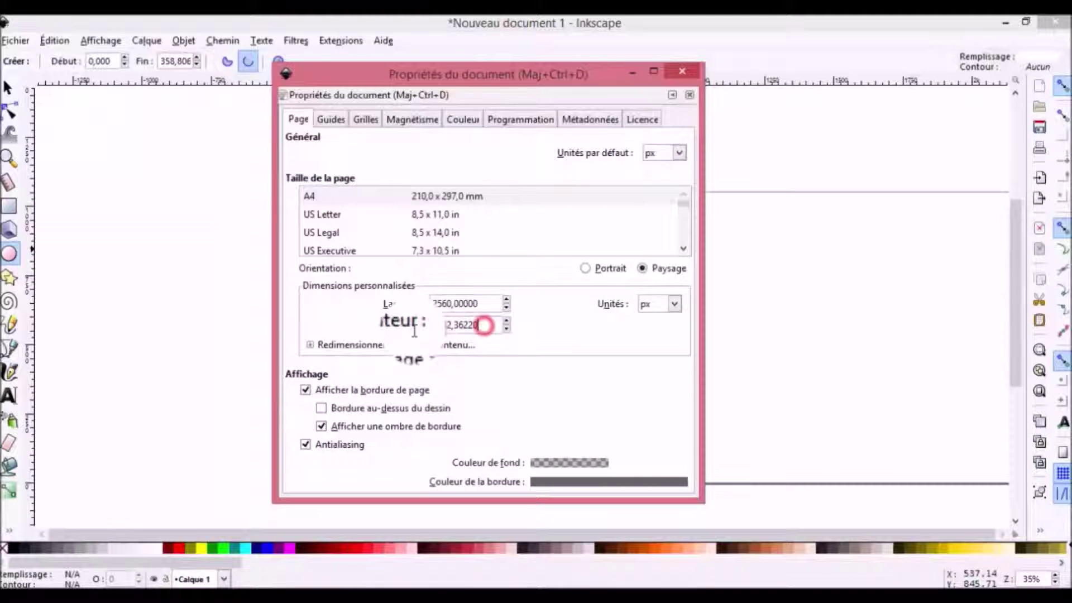
double_click(471, 325)
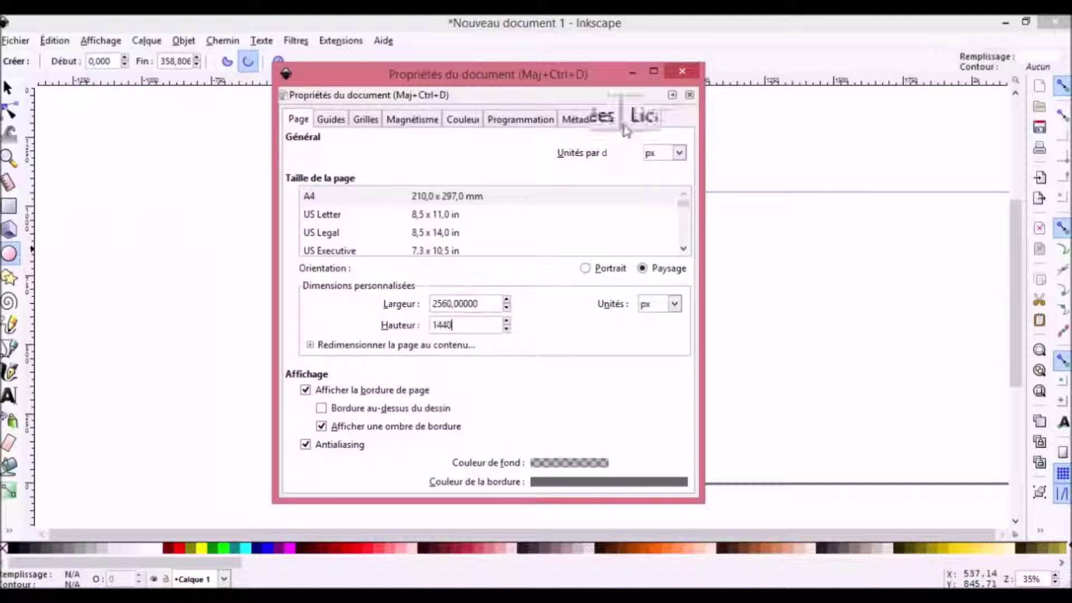
- Look through the guide, grid and snapping settings, return to the page settings and close the document properties
click(337, 120)
click(363, 119)
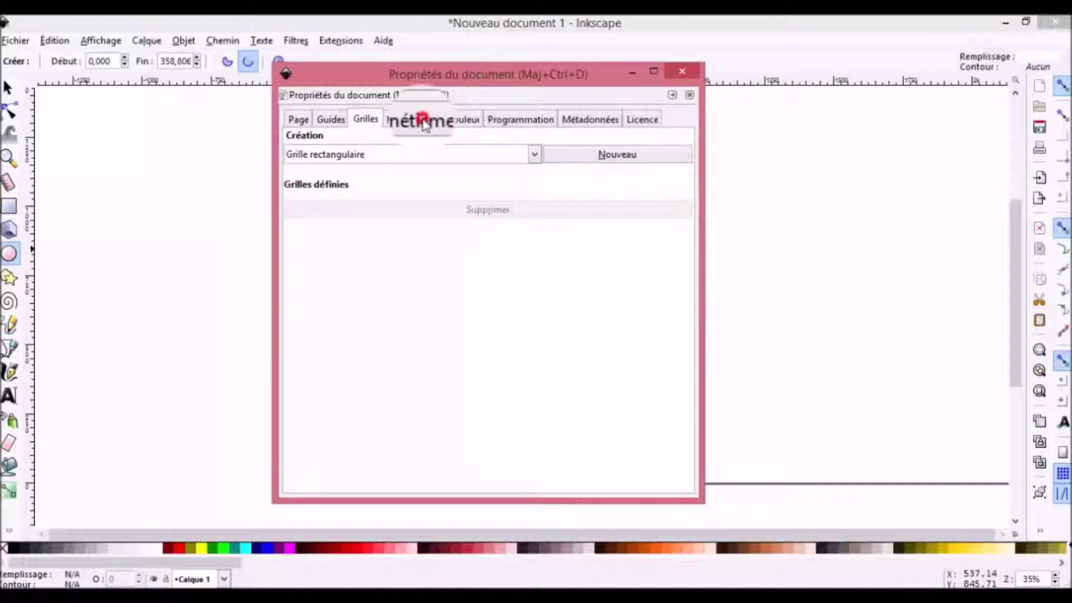
click(423, 121)
click(301, 123)
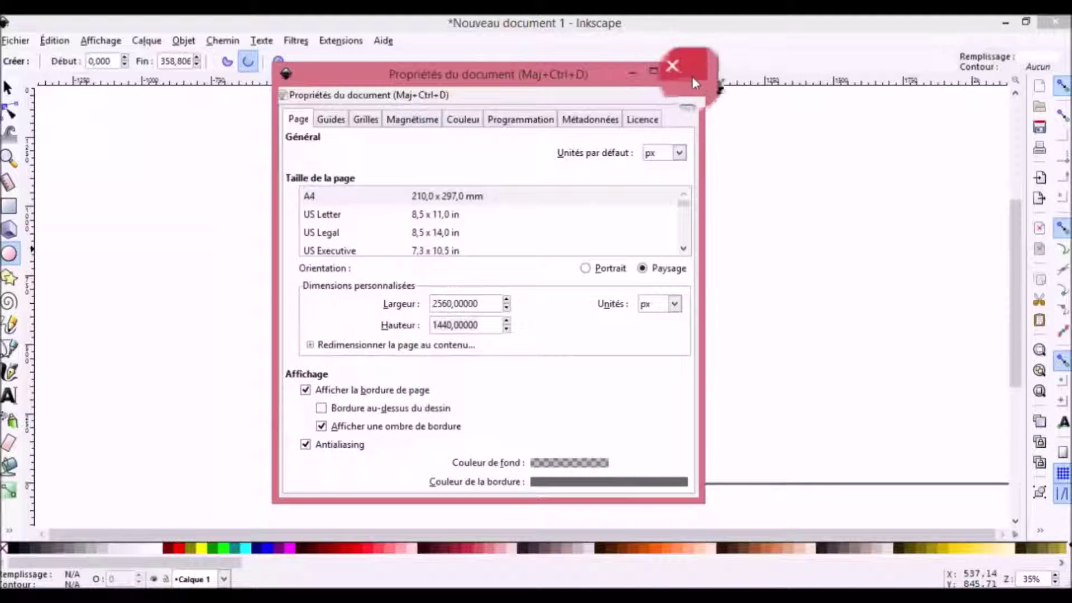
click(676, 69)
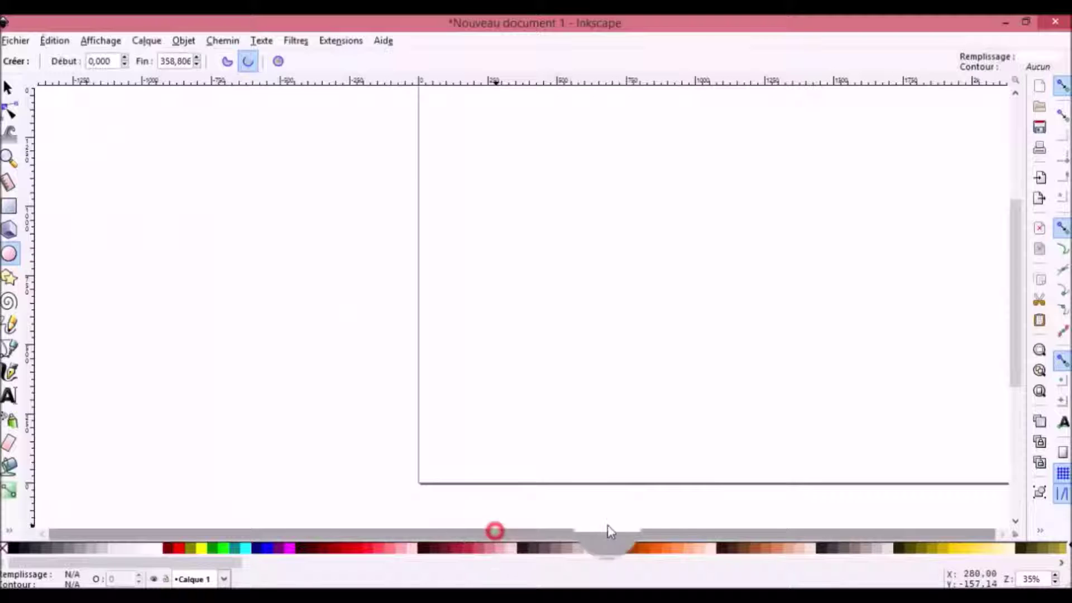
- Draw a closed trapezoid about 1330 × 464 px in the middle of the page with the Bézier tool and fill it dark red
scroll(629, 418, up, 5)
scroll(654, 406, down, 4)
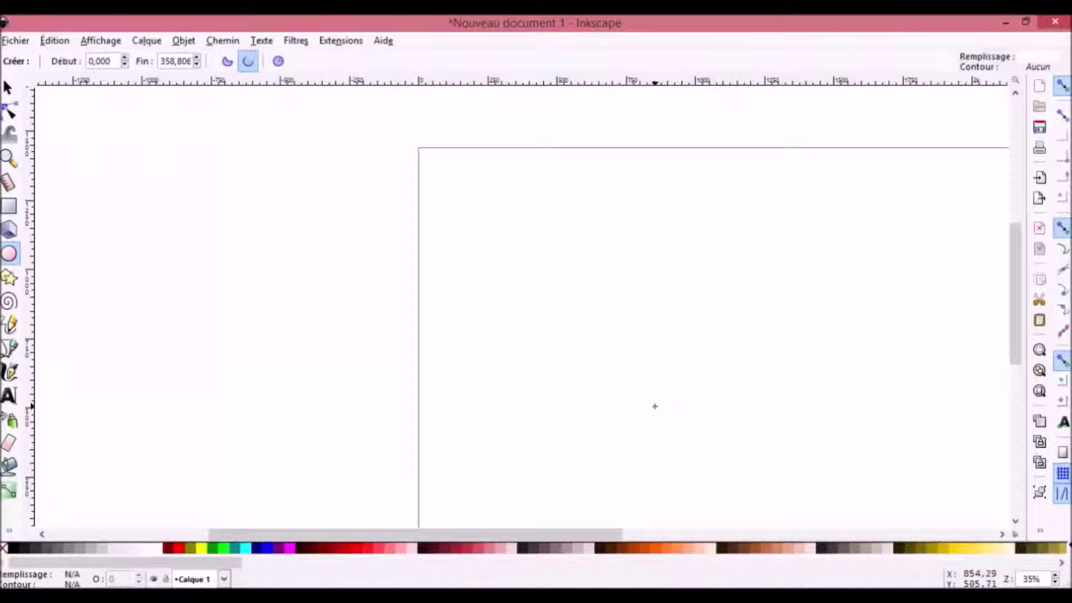
scroll(653, 405, up, 1)
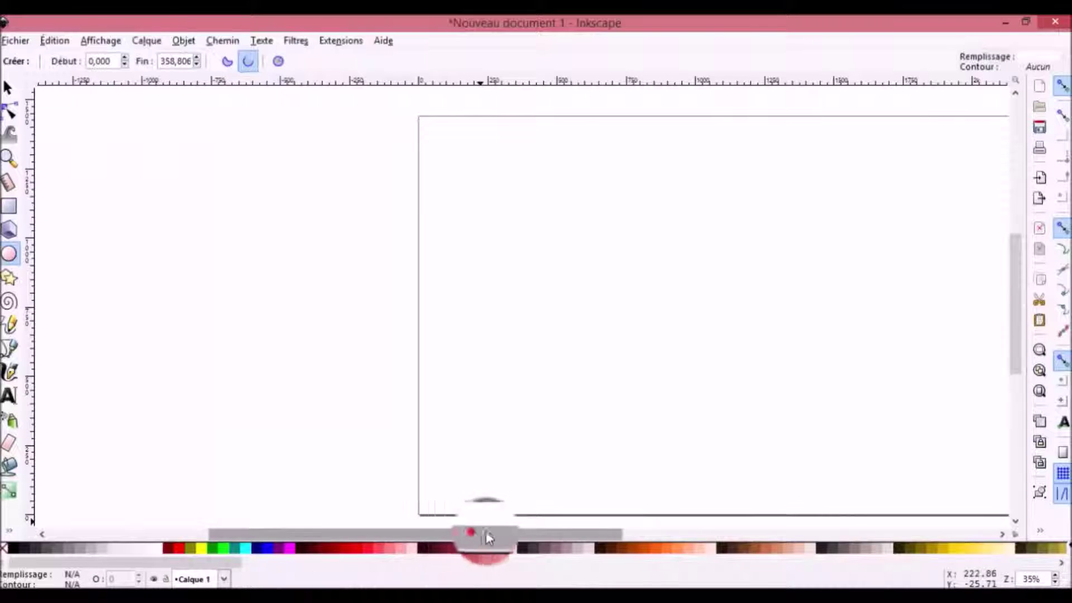
drag(478, 531, 588, 533)
scroll(581, 332, down, 1)
scroll(581, 329, up, 1)
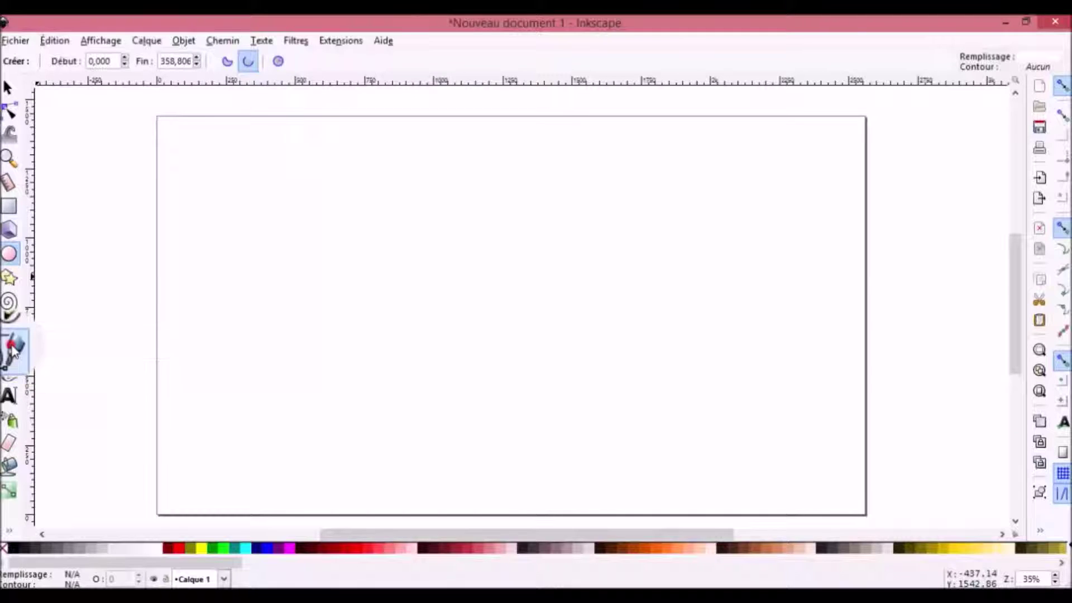
click(13, 350)
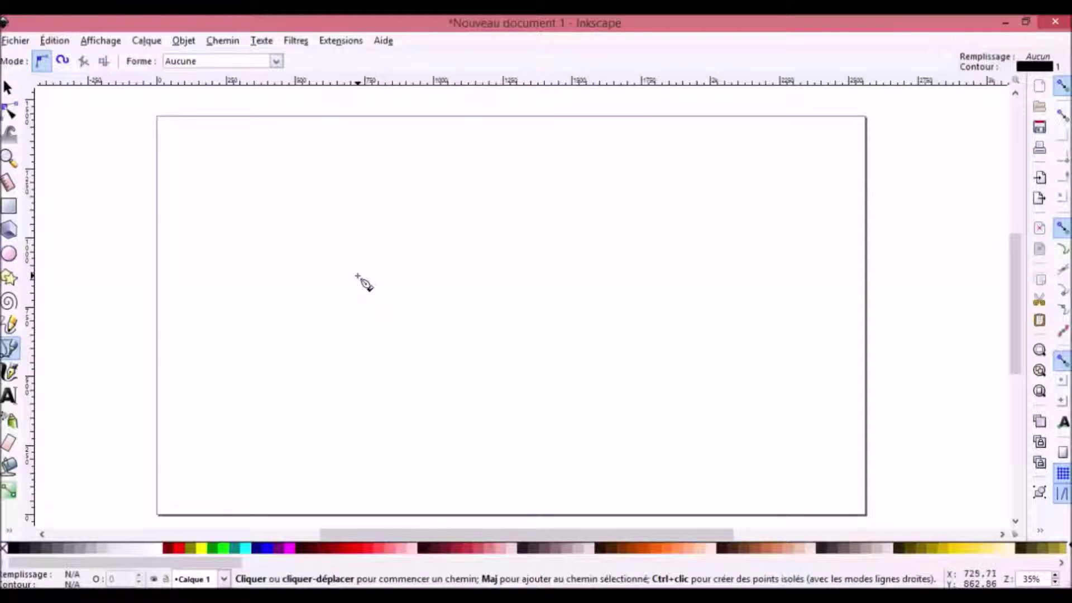
click(412, 243)
click(314, 364)
click(681, 369)
click(608, 242)
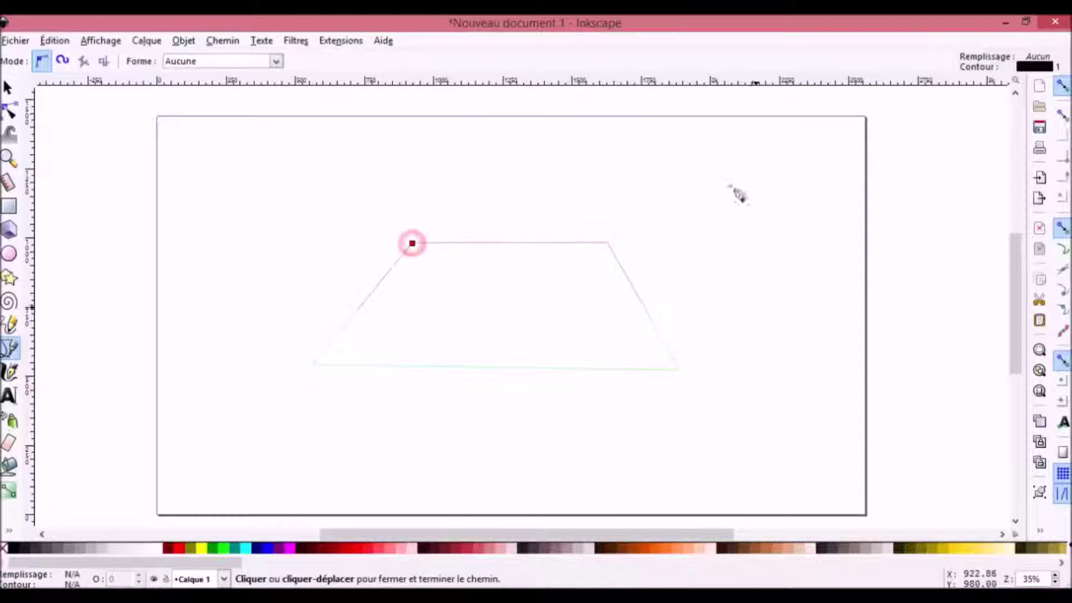
click(412, 243)
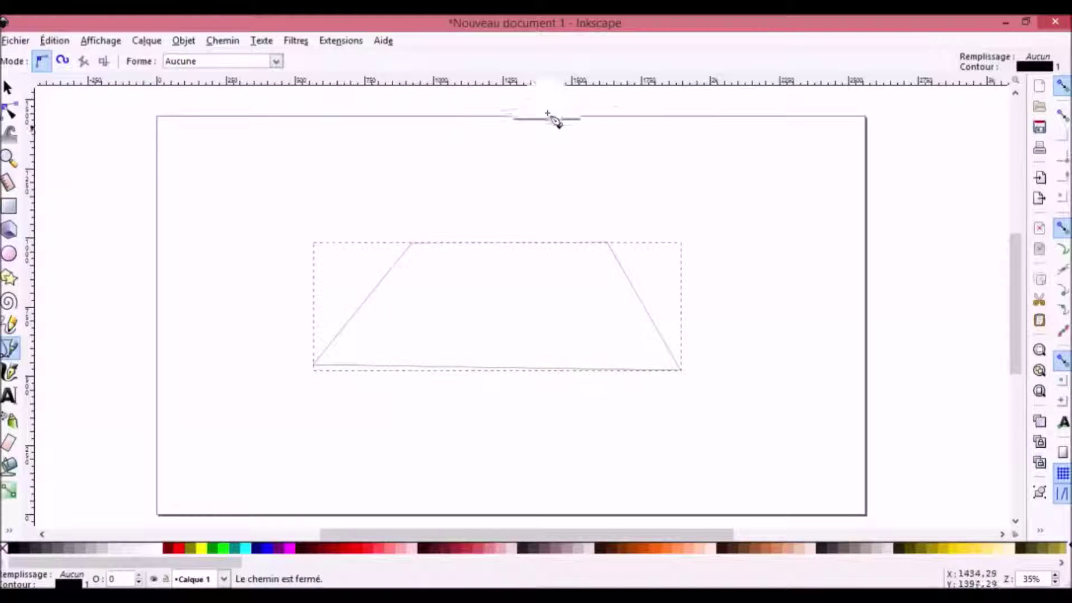
click(350, 554)
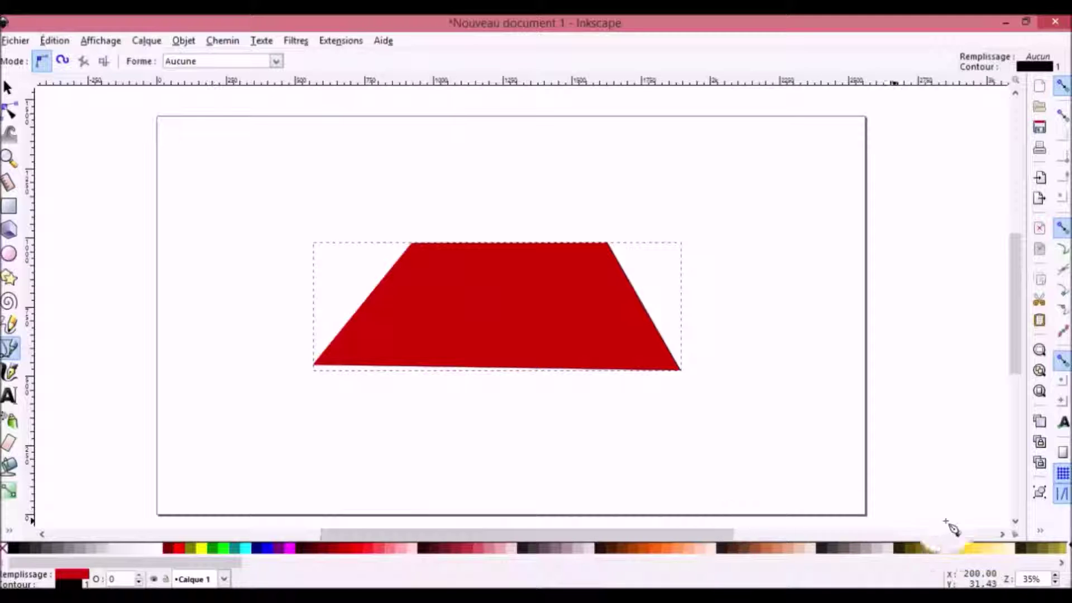
click(369, 350)
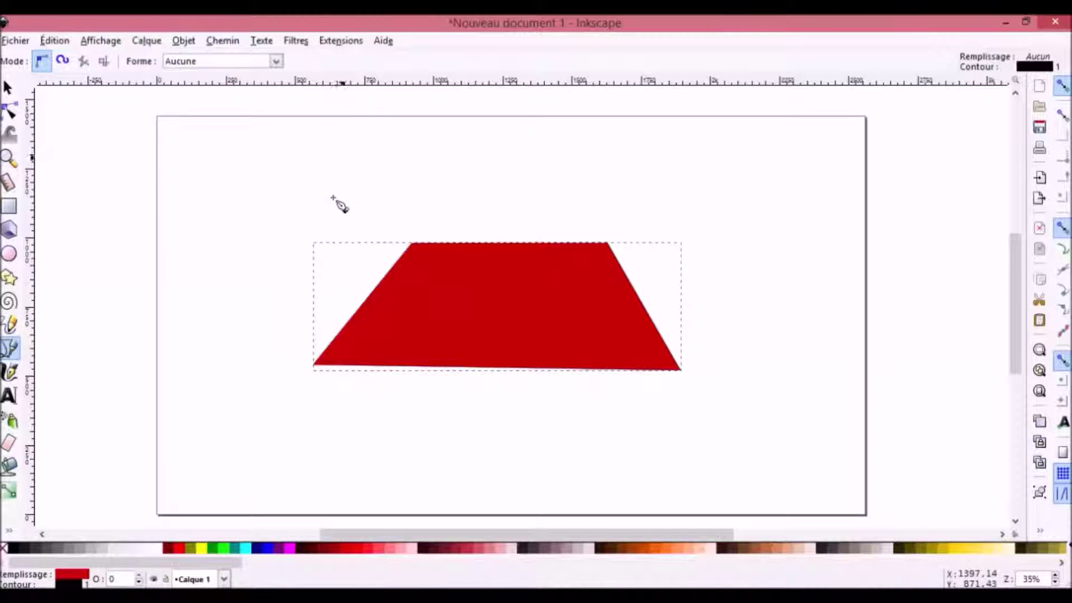
click(573, 257)
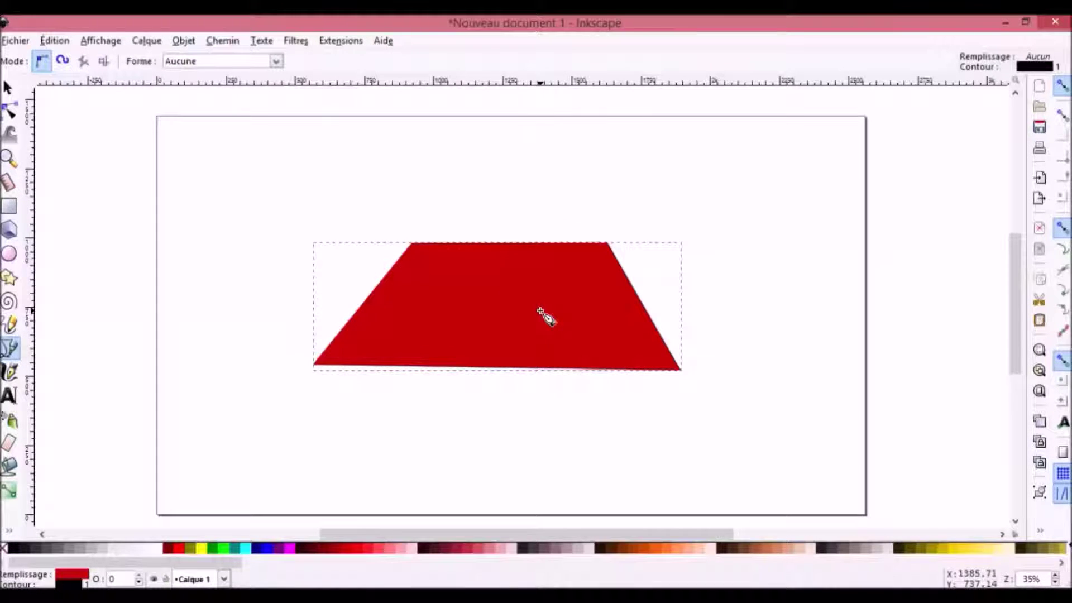
click(538, 256)
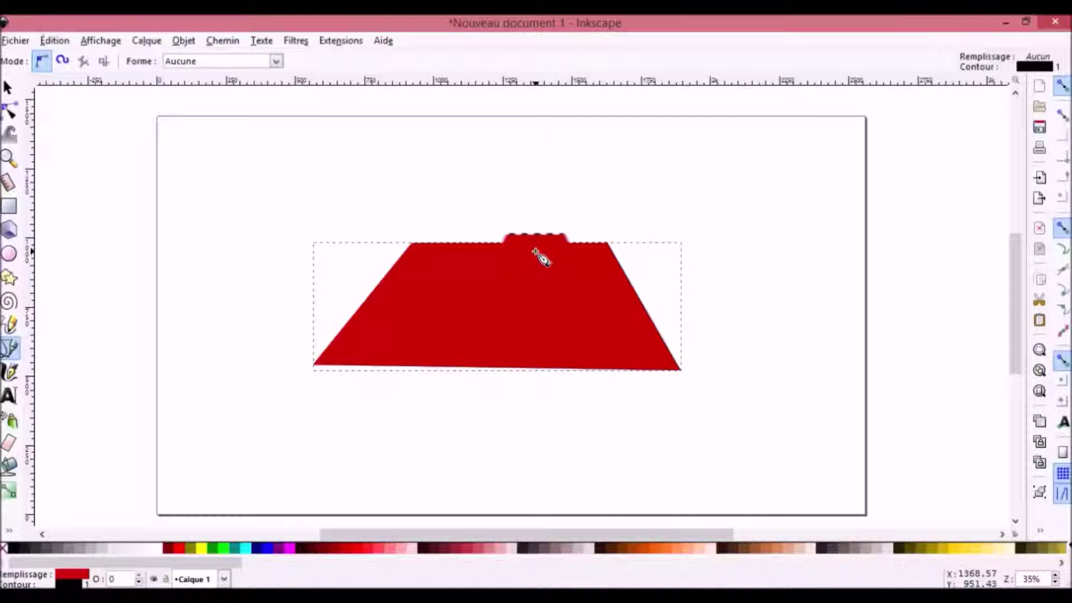
click(474, 244)
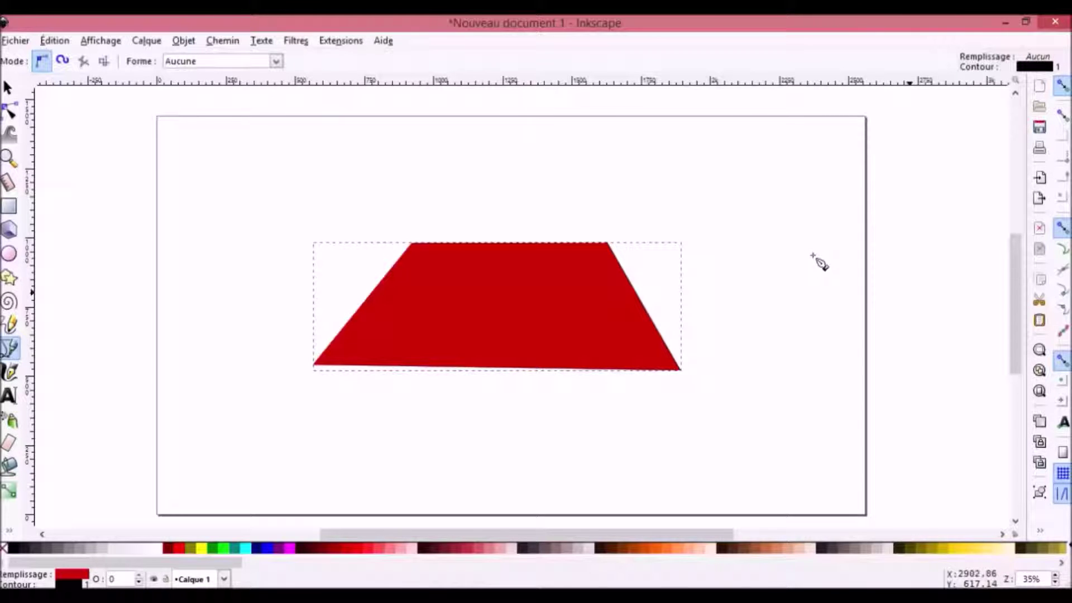
- Display the layer list and add a new layer, Calque 2, above the current layer
key(F1)
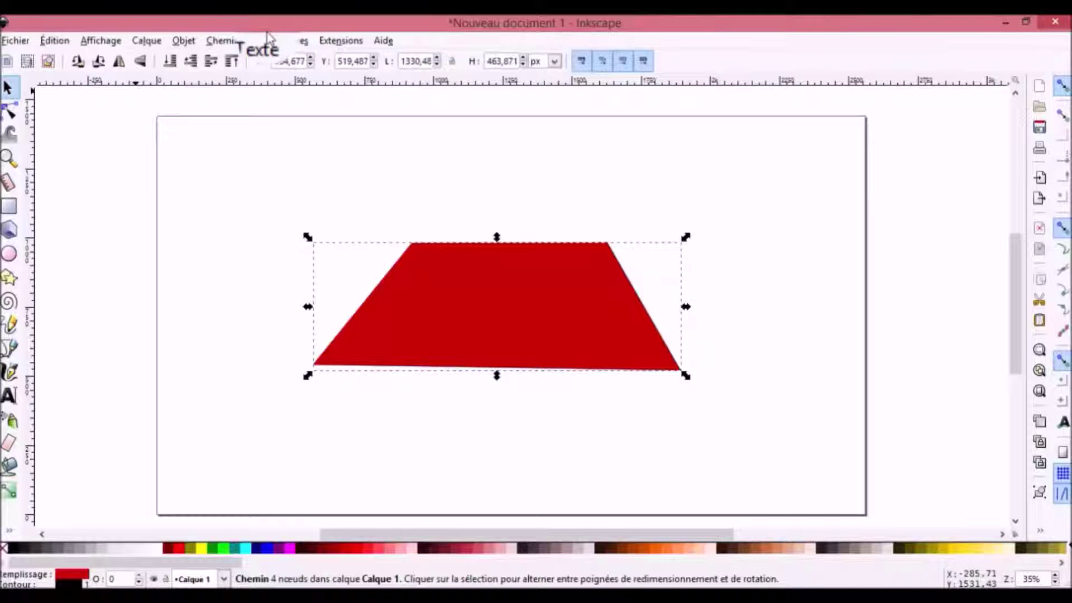
click(147, 40)
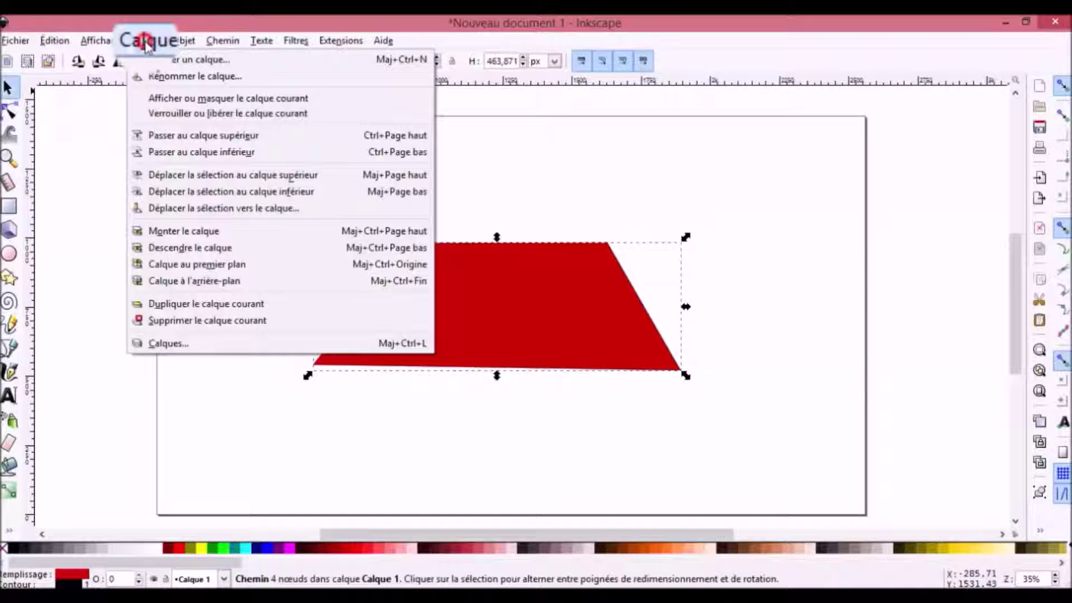
click(210, 344)
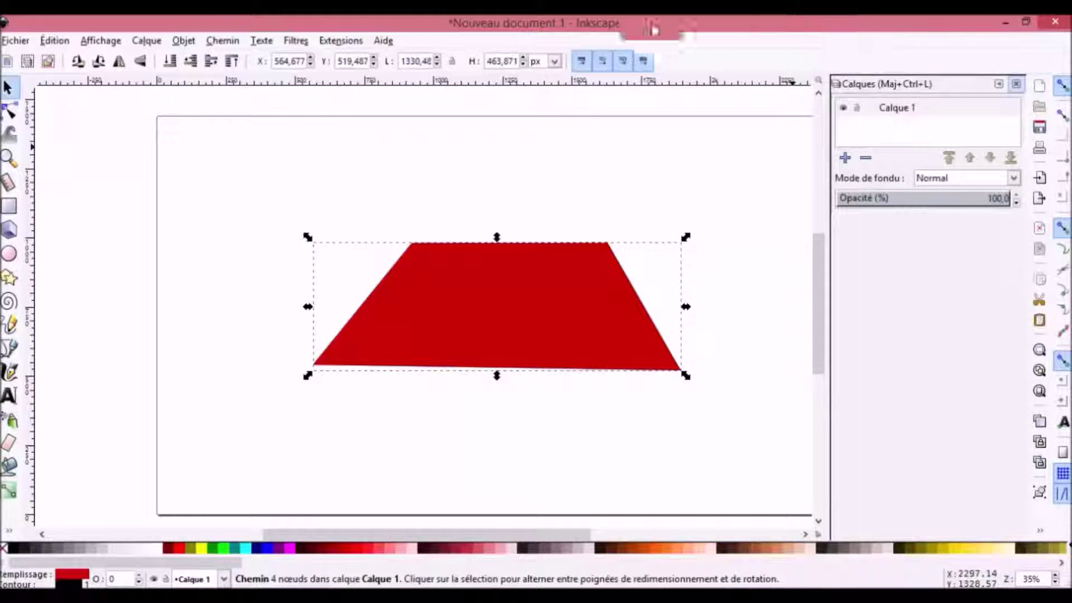
click(846, 158)
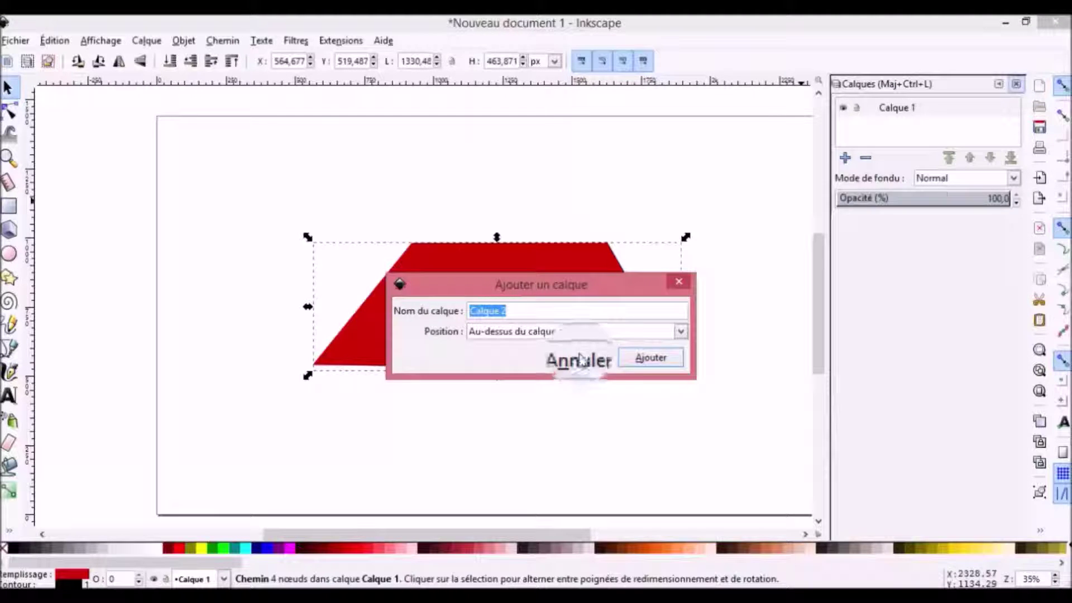
click(651, 357)
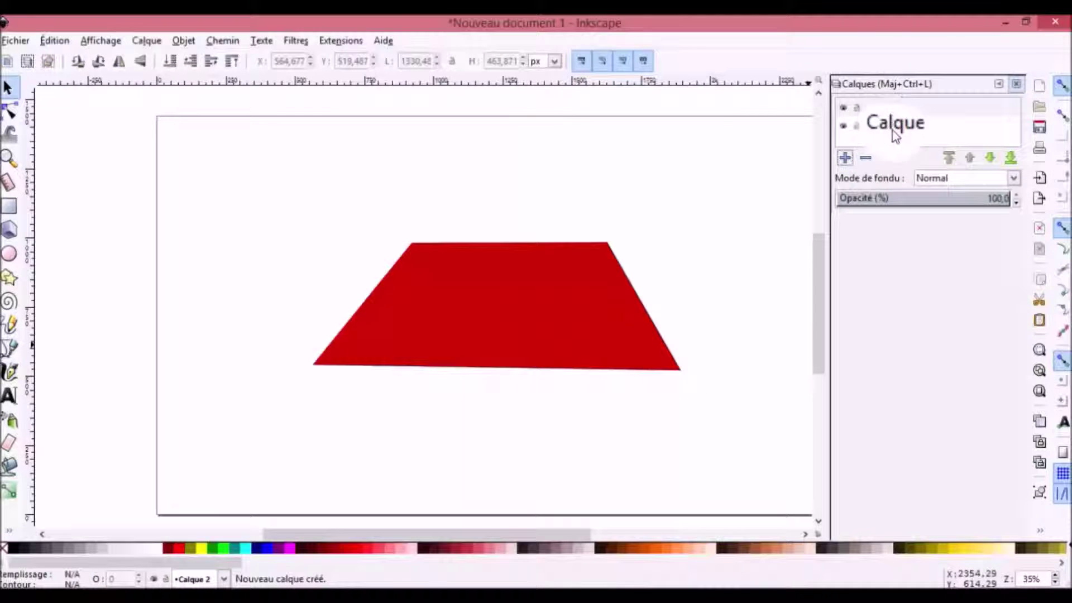
- Hide and redisplay Calque 1, and do the same with Calque 2, to see what each layer contains
click(843, 126)
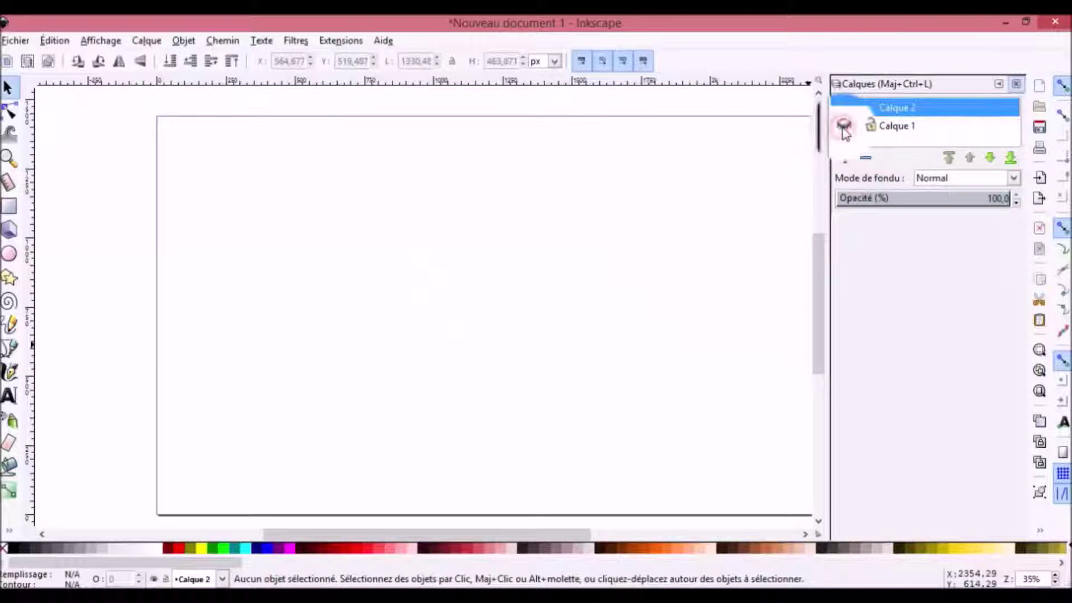
click(843, 125)
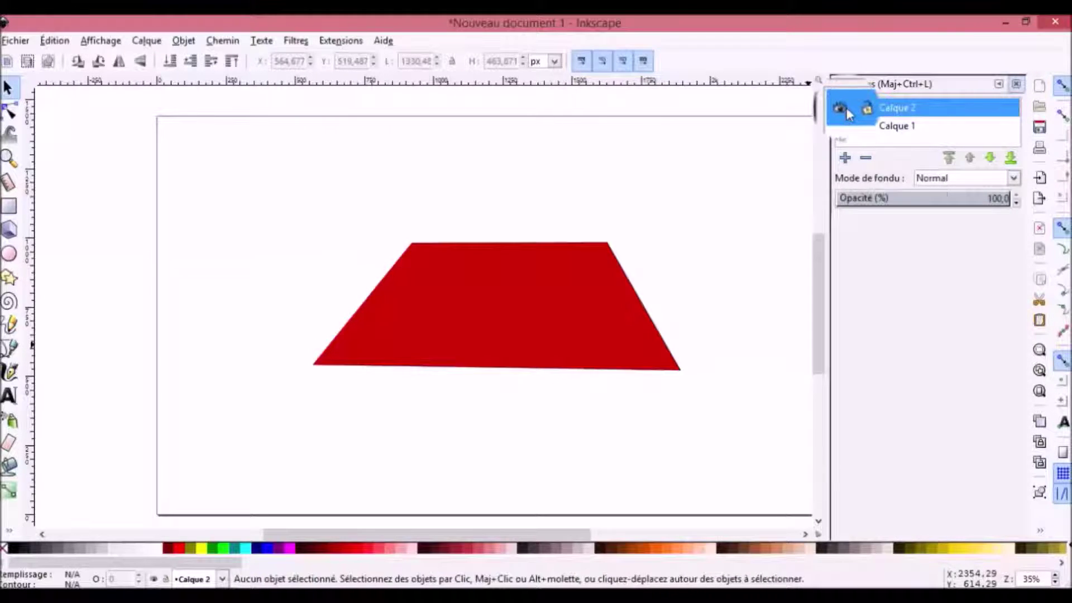
click(847, 107)
click(844, 108)
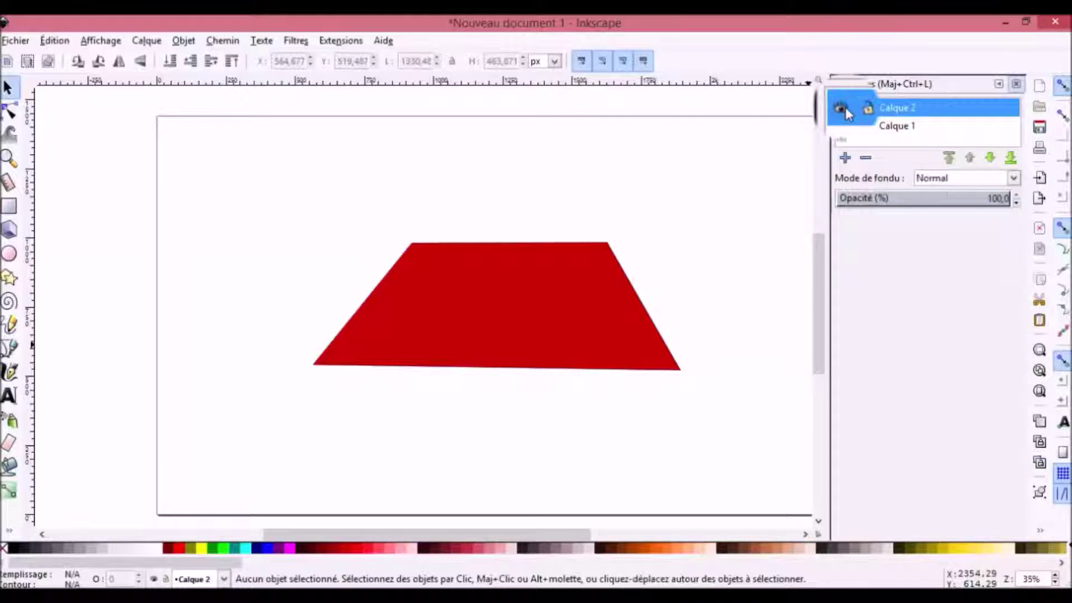
- Draw a text frame across the red trapezoid with the Text tool and enter Snoowell in it
click(9, 396)
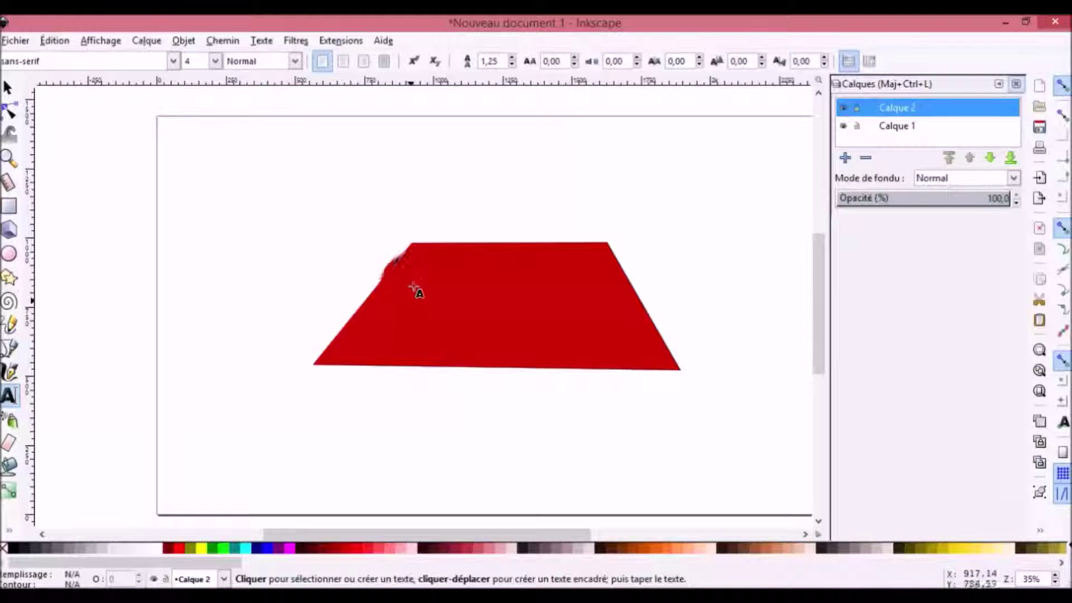
drag(421, 286, 618, 323)
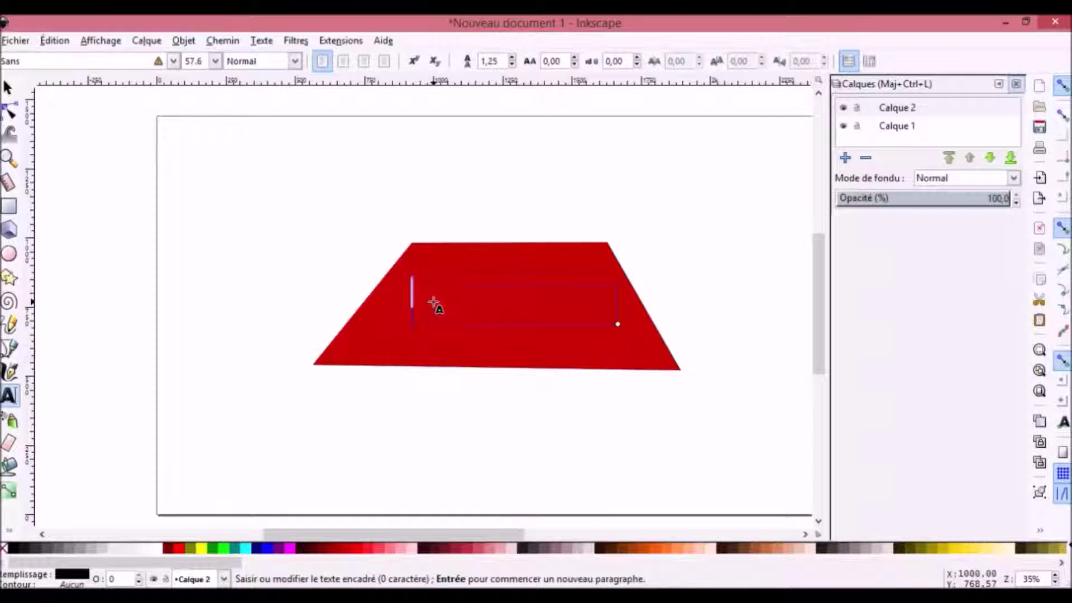
text(Snoowll)
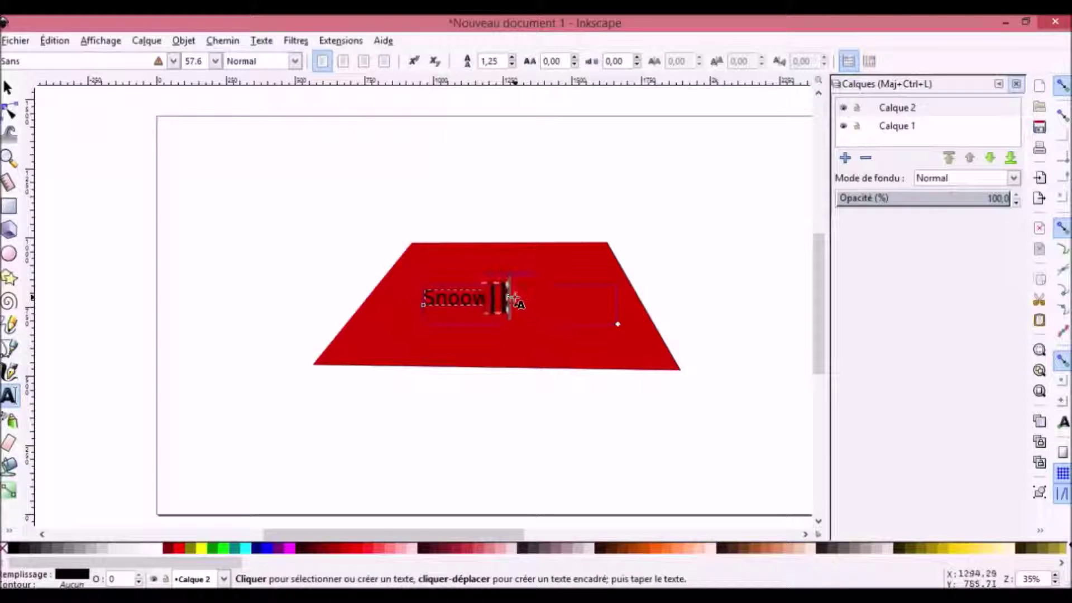
text(ell)
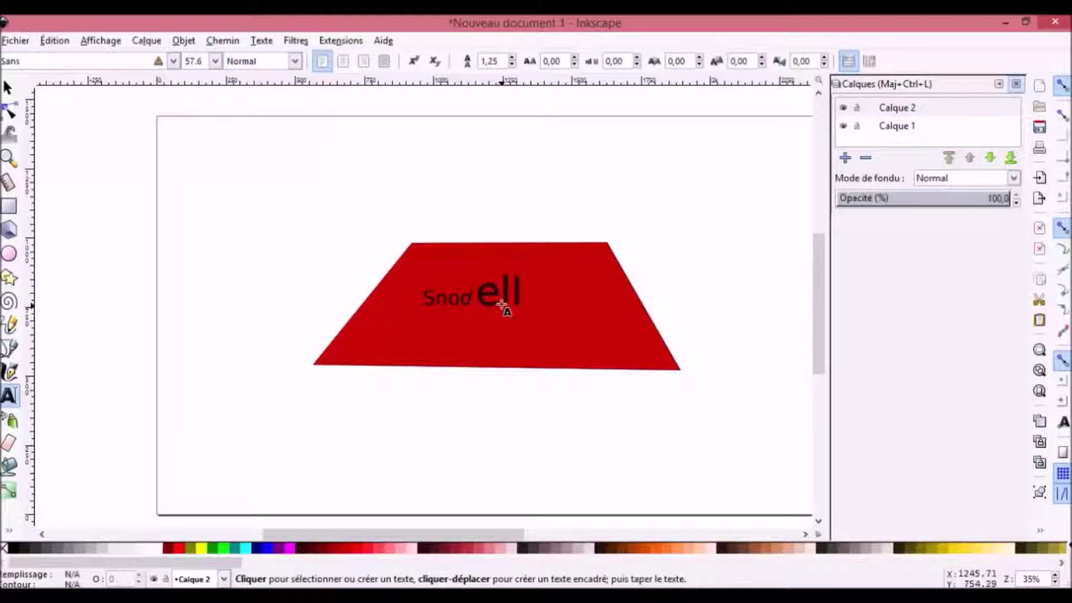
key(ctrl+z)
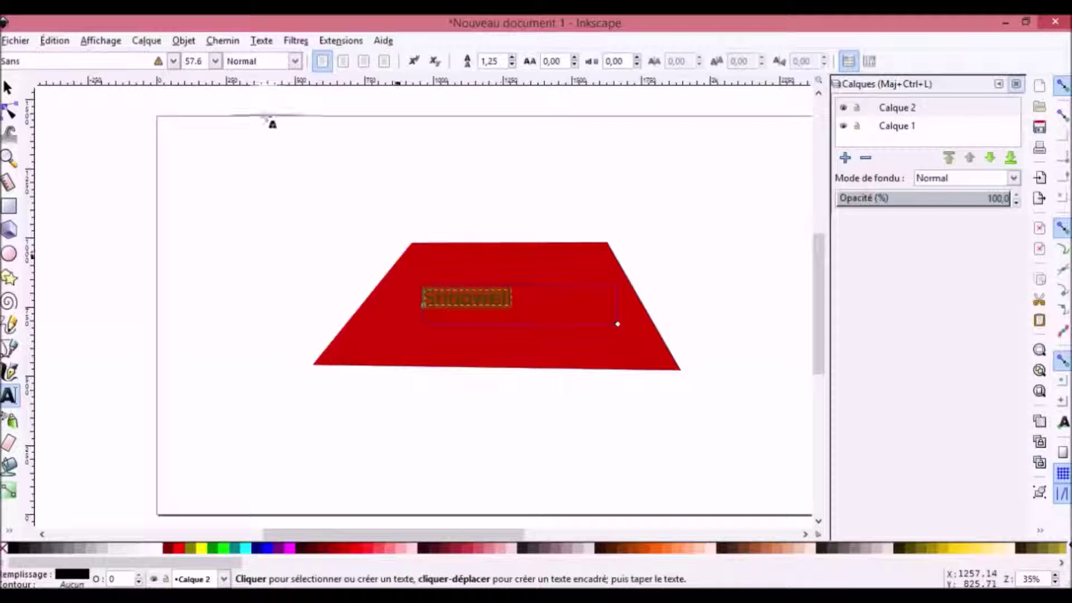
- Look through the list of available fonts for the selected Snoowell text
click(173, 61)
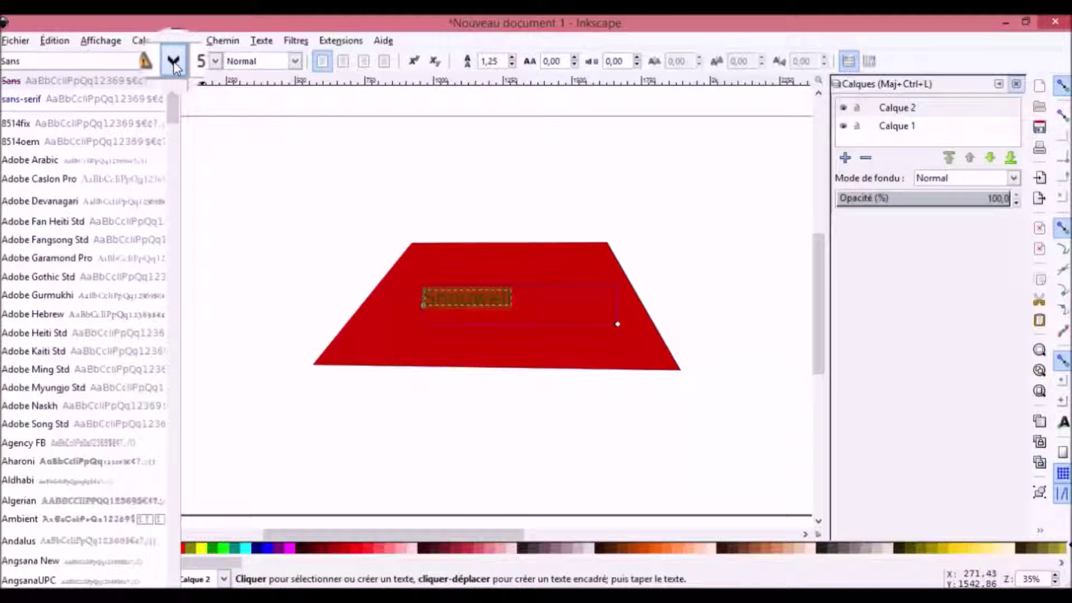
drag(172, 107, 170, 184)
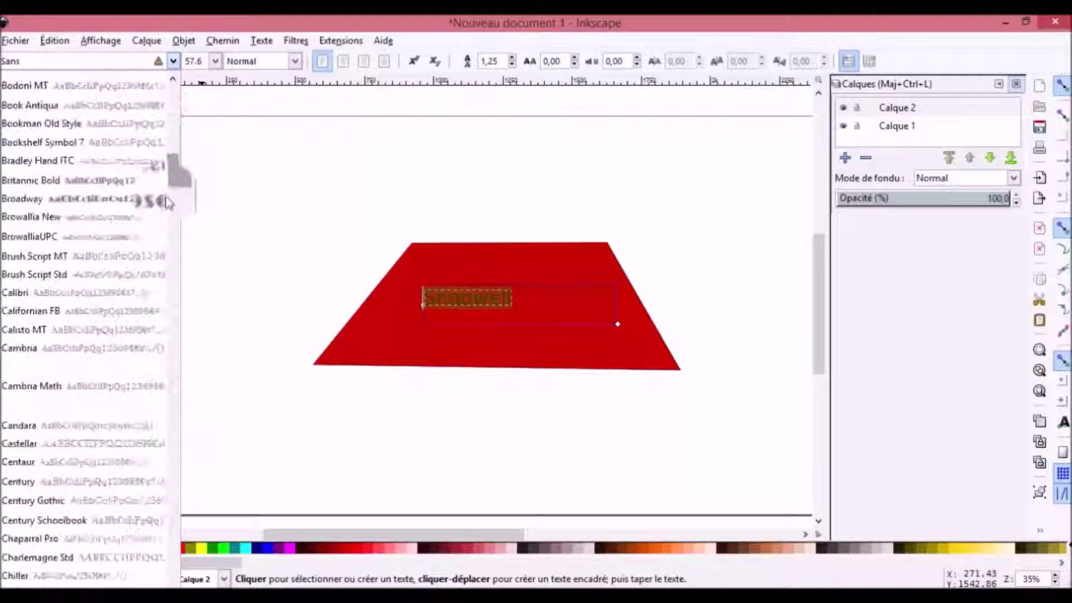
click(177, 263)
- Make Calque 2 the current layer, draw a small text frame on the red trapezoid and enter Snoowell
click(889, 110)
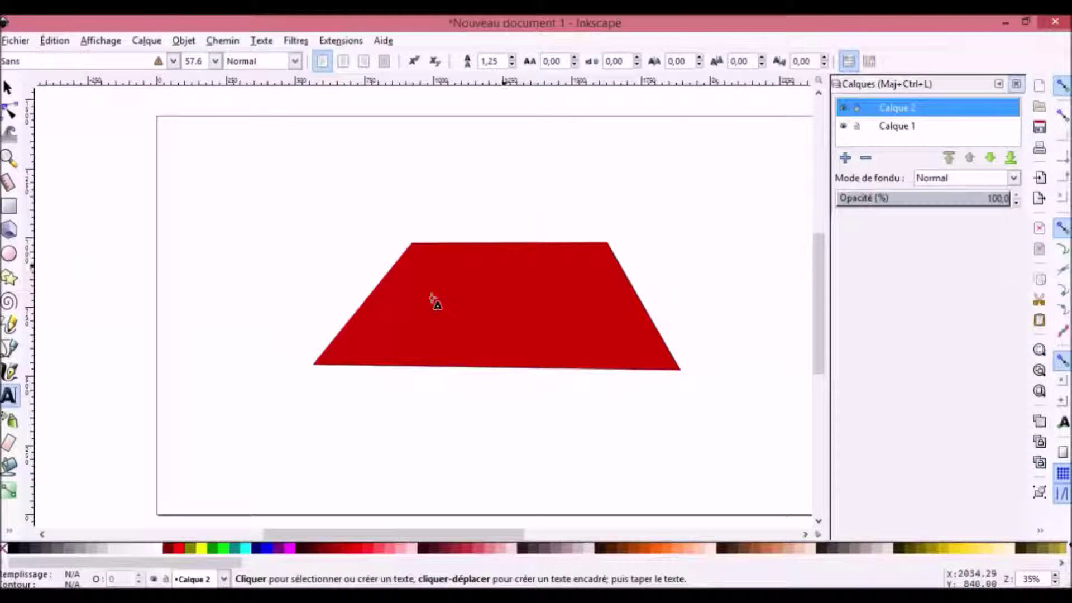
drag(424, 285, 521, 325)
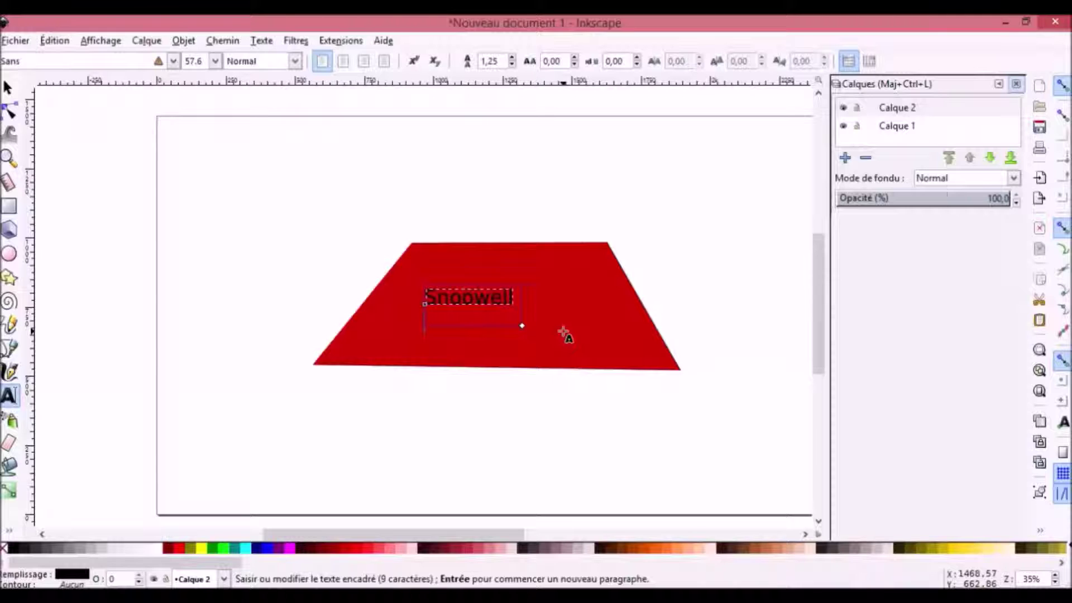
- Scale the Snoowell text proportionally to about 937 × 168 px and move it to the lower middle of the trapezoid
click(8, 87)
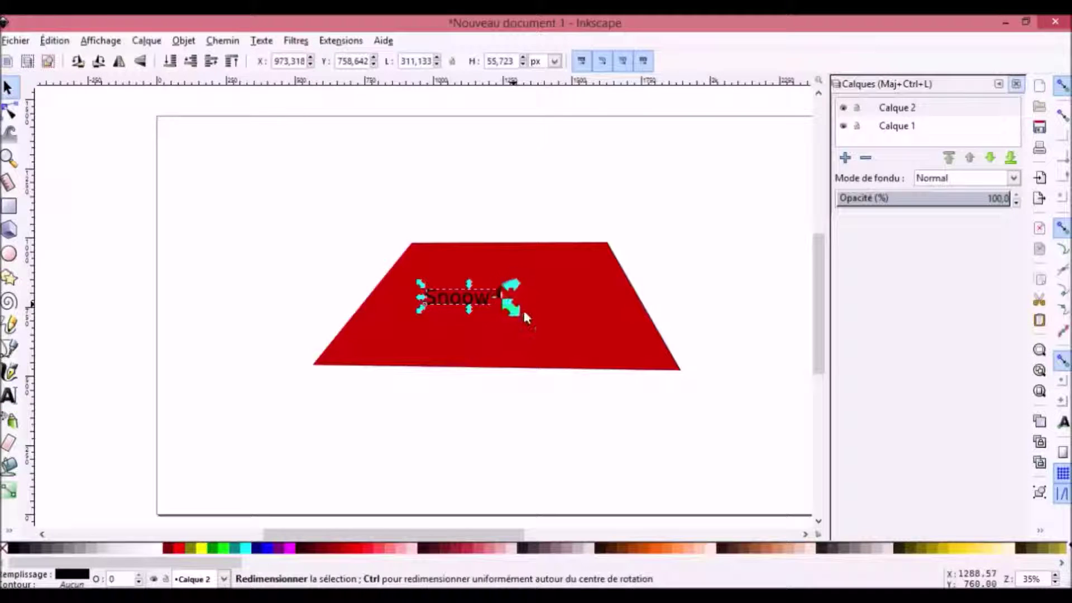
drag(518, 304, 473, 301)
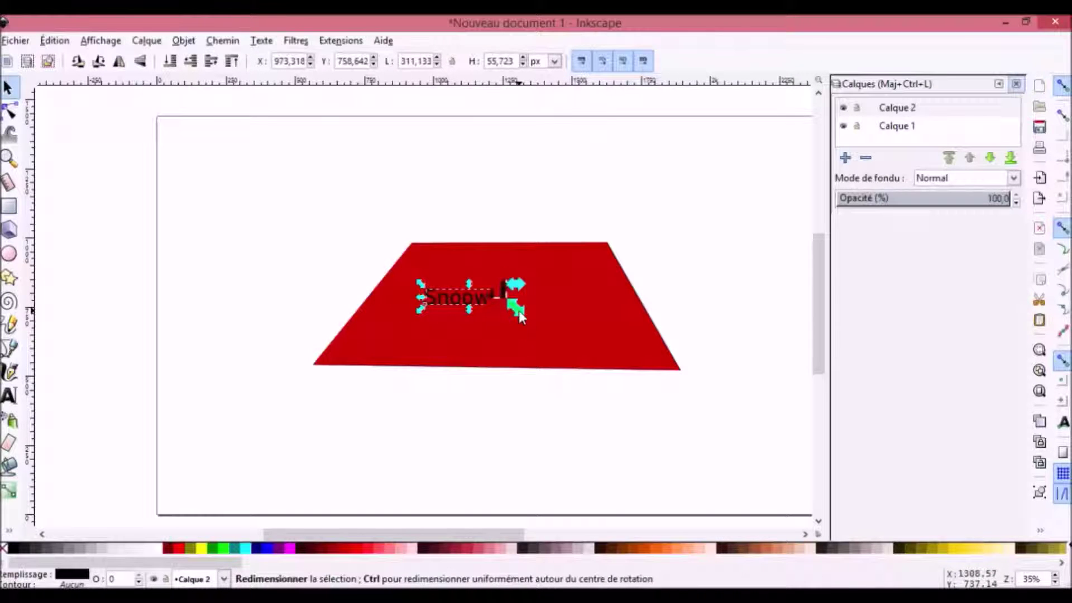
key(ctrl)
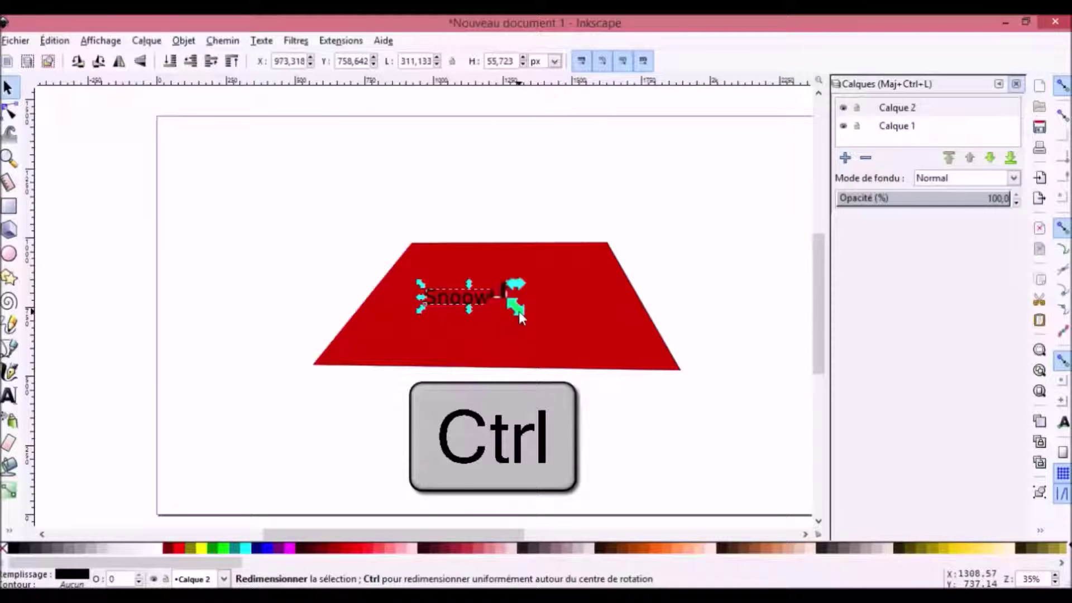
drag(525, 315, 692, 376)
drag(615, 323, 546, 328)
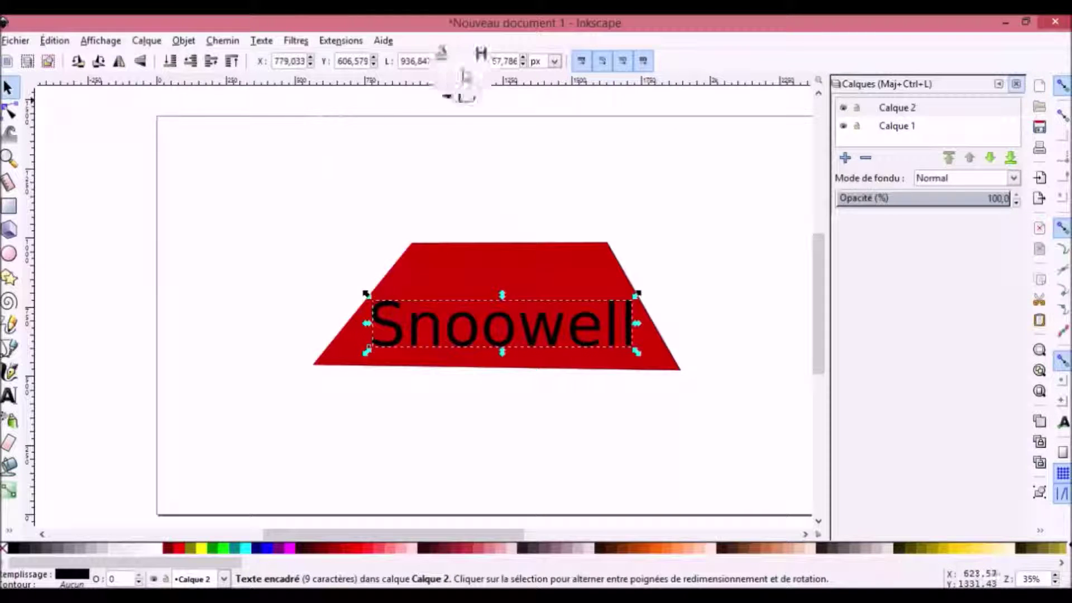
- Rotate the Snoowell text 90° clockwise and turn it back to horizontal
click(100, 63)
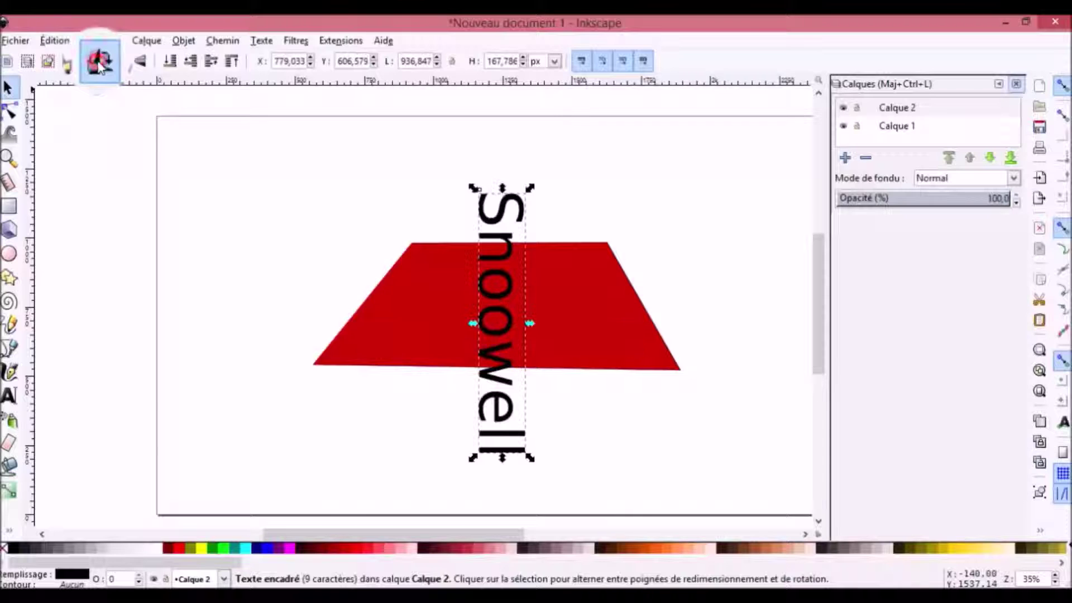
click(78, 62)
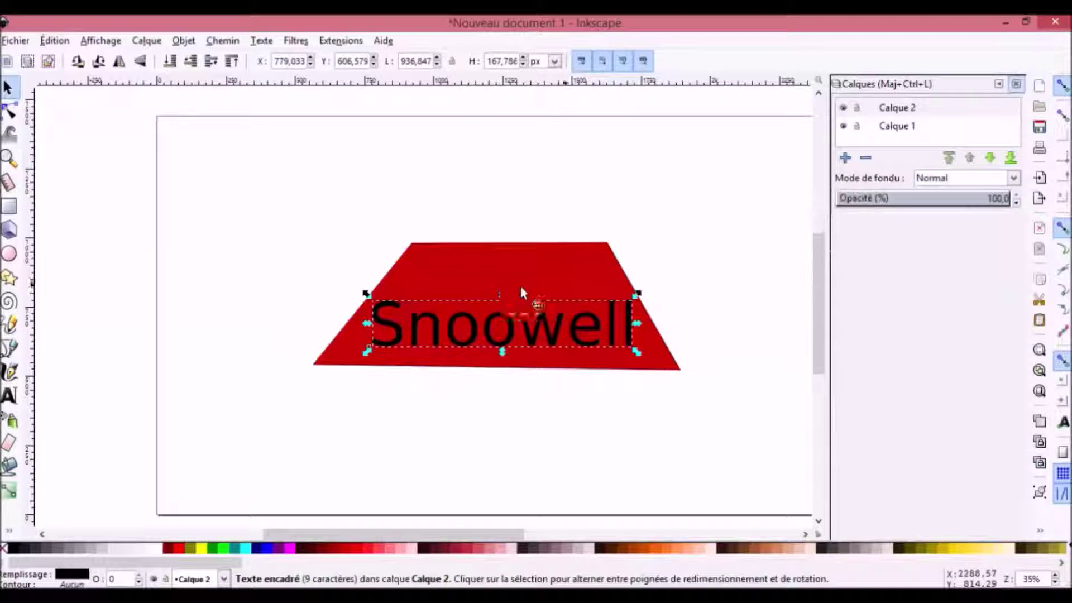
- Make Calque 1 current by selecting the red trapezoid and add a new layer, Calque 3, above it
click(572, 254)
click(845, 158)
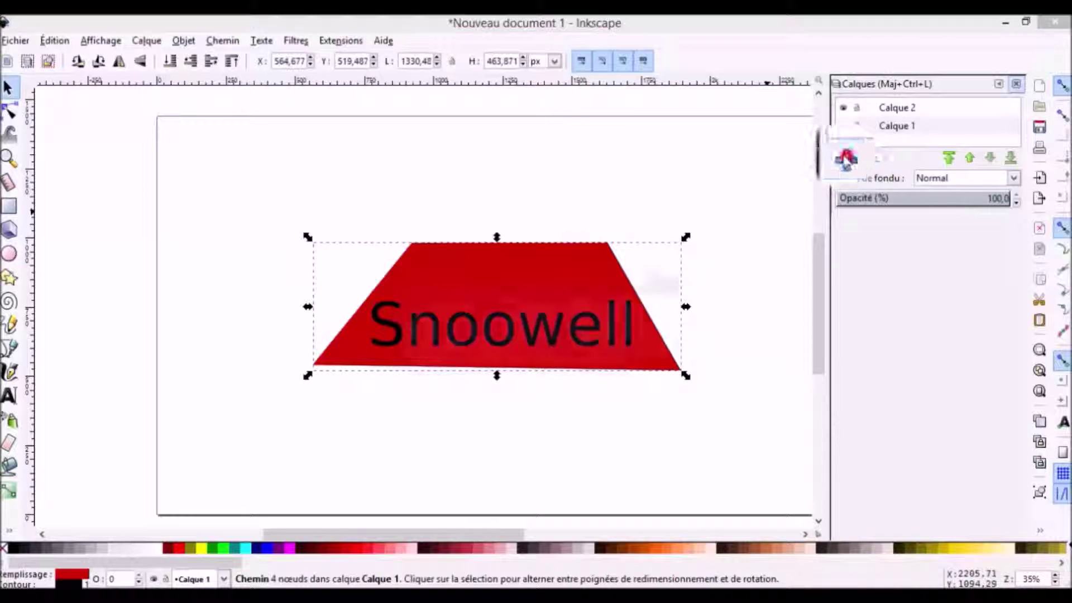
click(647, 359)
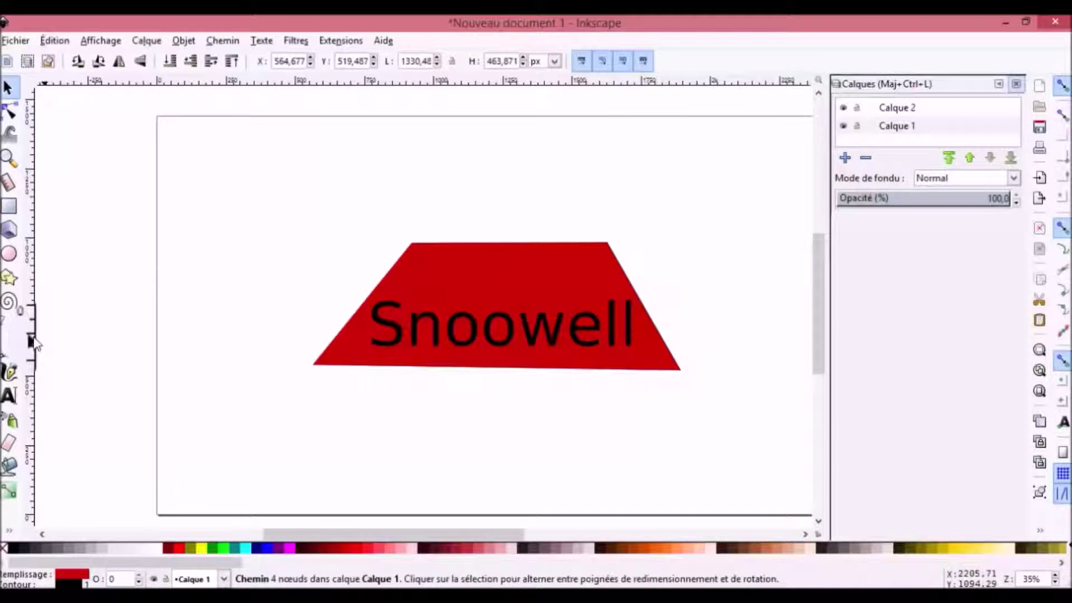
- Draw a larger closed trapezoid around the red one on Calque 3 with the Bézier tool
click(10, 348)
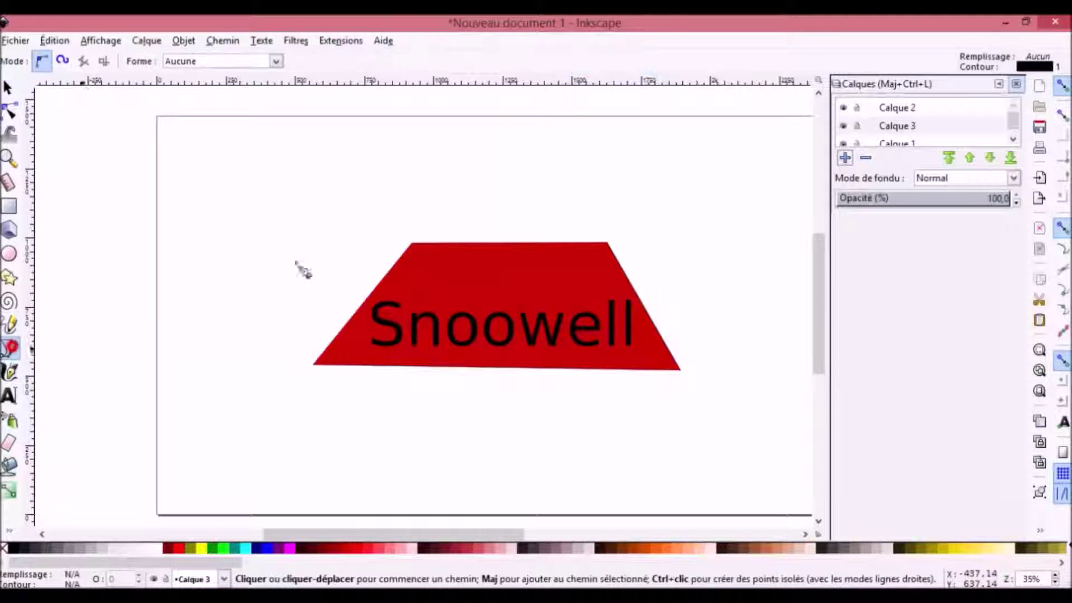
click(357, 191)
click(208, 400)
click(768, 394)
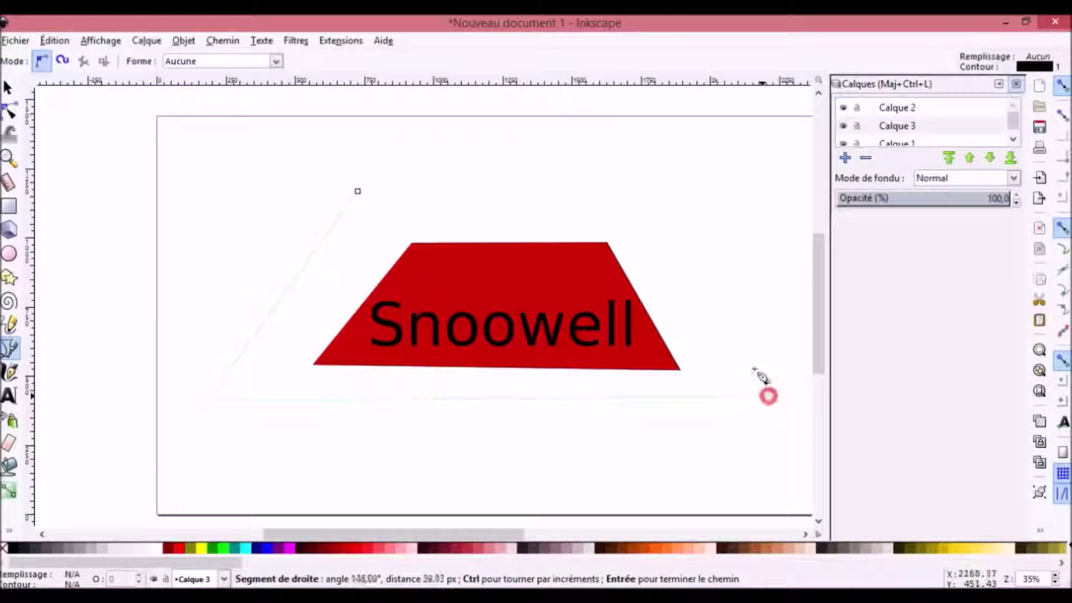
click(638, 188)
click(357, 190)
- Move Calque 3 to the bottom of the layer stack and fill its large trapezoid with cyan
drag(897, 125, 987, 127)
click(1012, 114)
drag(897, 115, 1000, 184)
click(1009, 158)
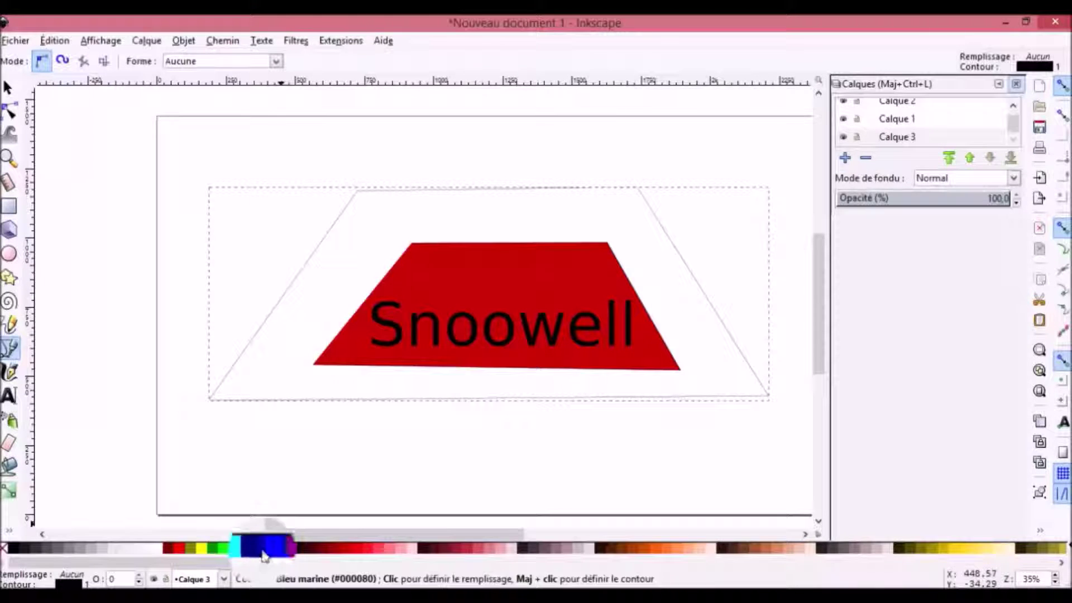
click(249, 553)
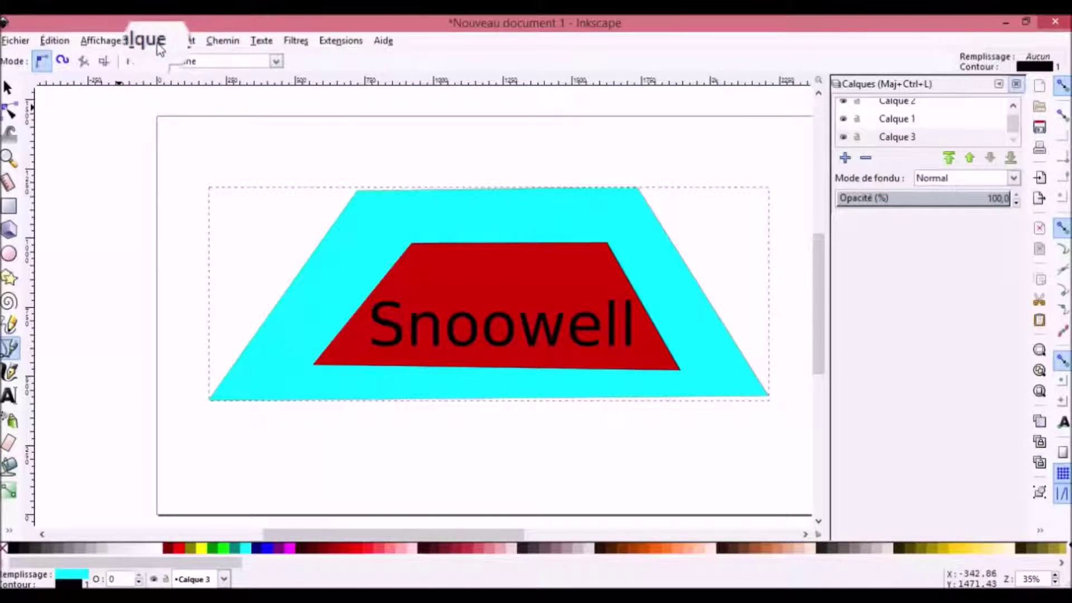
- Apply an Effets d'image filter and the Feutre texture filter to the cyan trapezoid
click(305, 44)
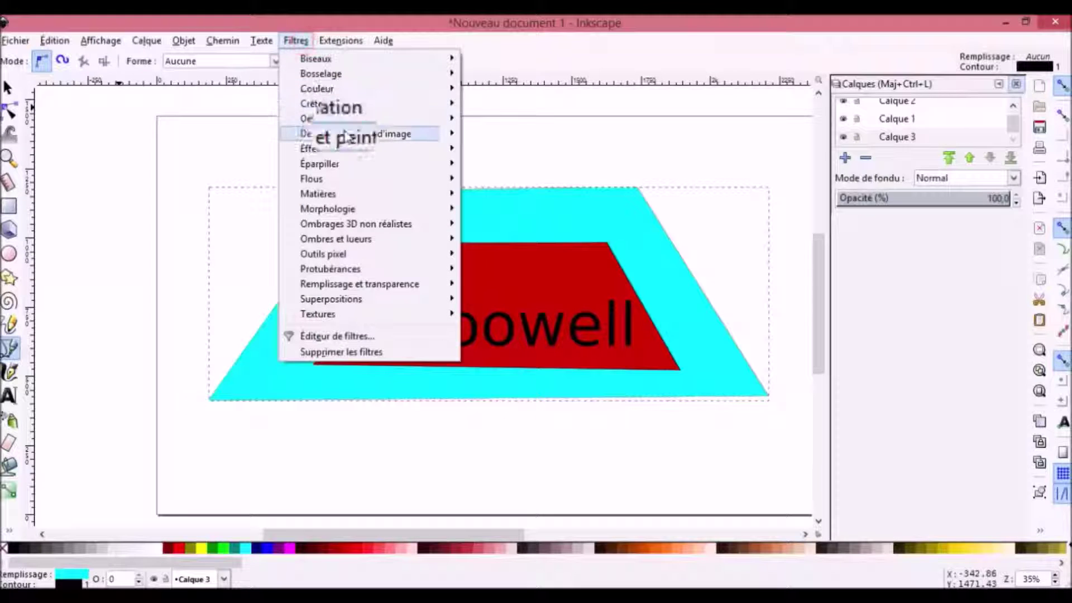
mouse_move(359, 155)
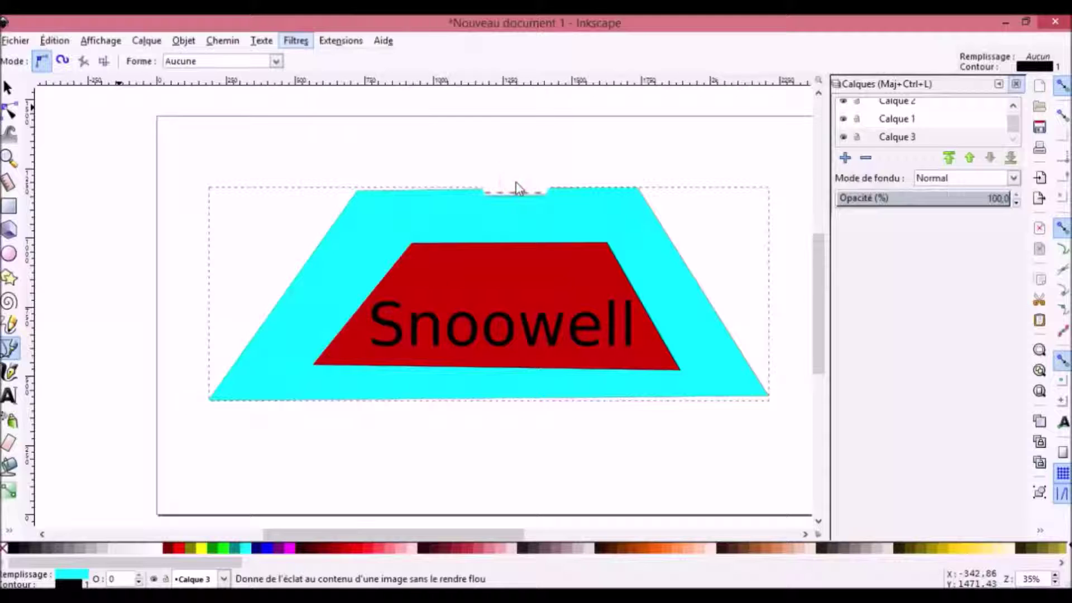
click(294, 41)
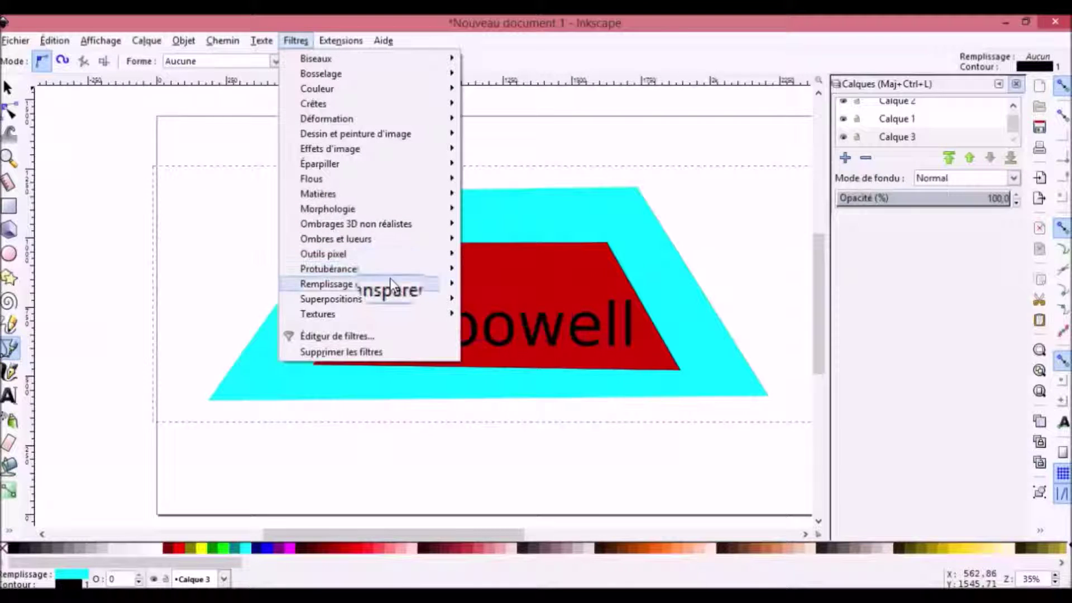
mouse_move(397, 314)
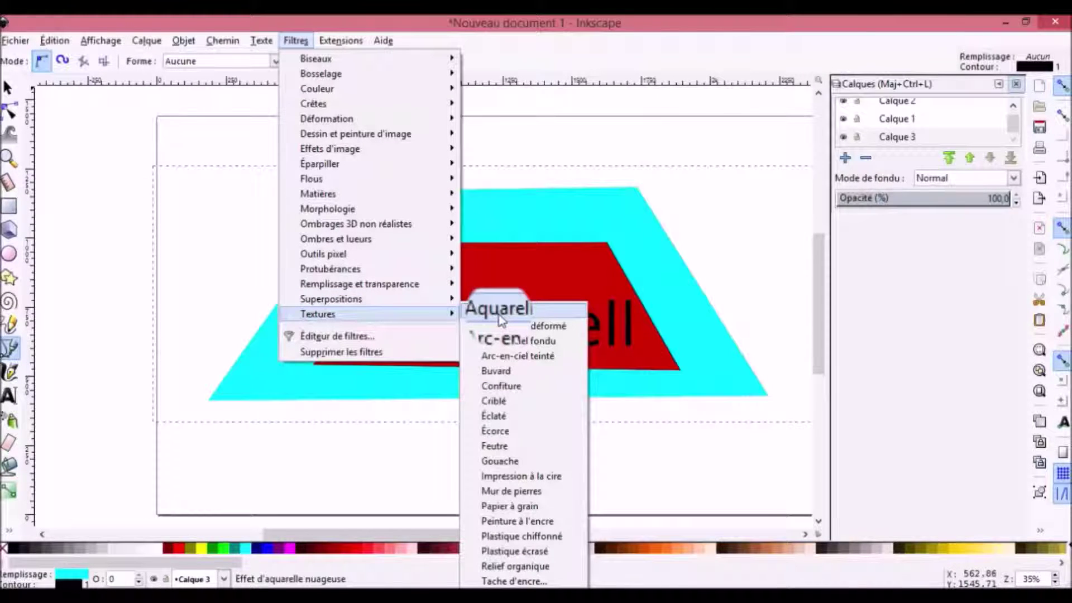
click(510, 446)
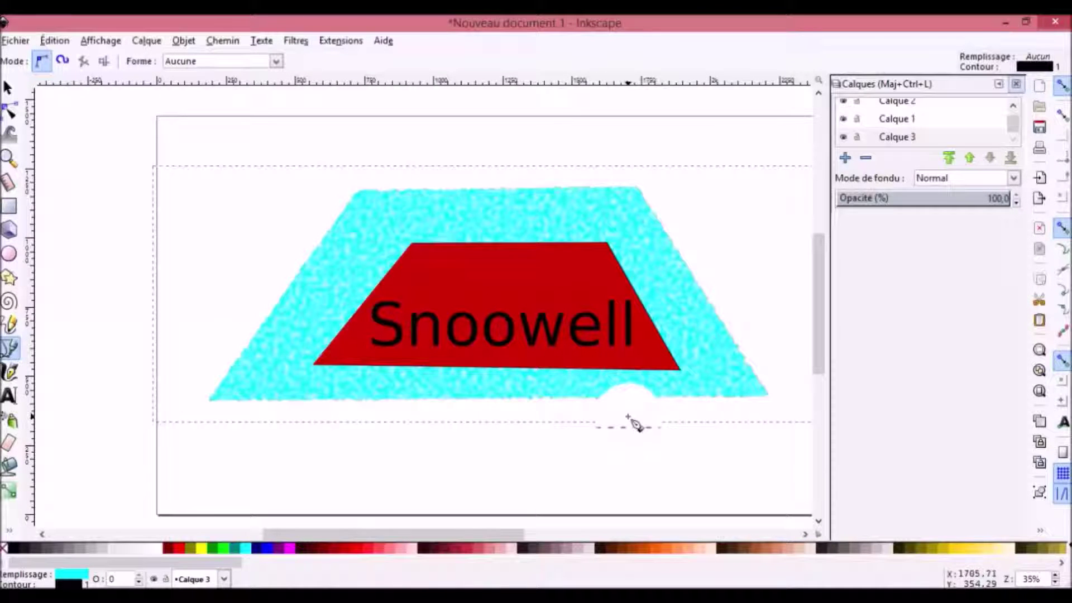
- Make Calque 1 the current layer and try to apply the Plastique chiffonné texture filter to it
click(890, 115)
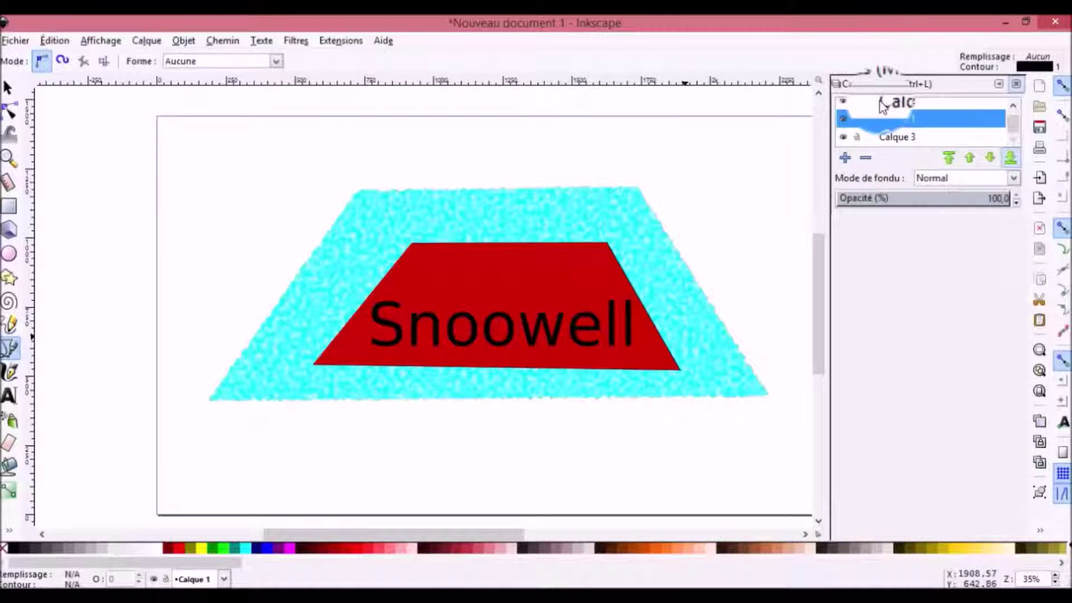
click(882, 105)
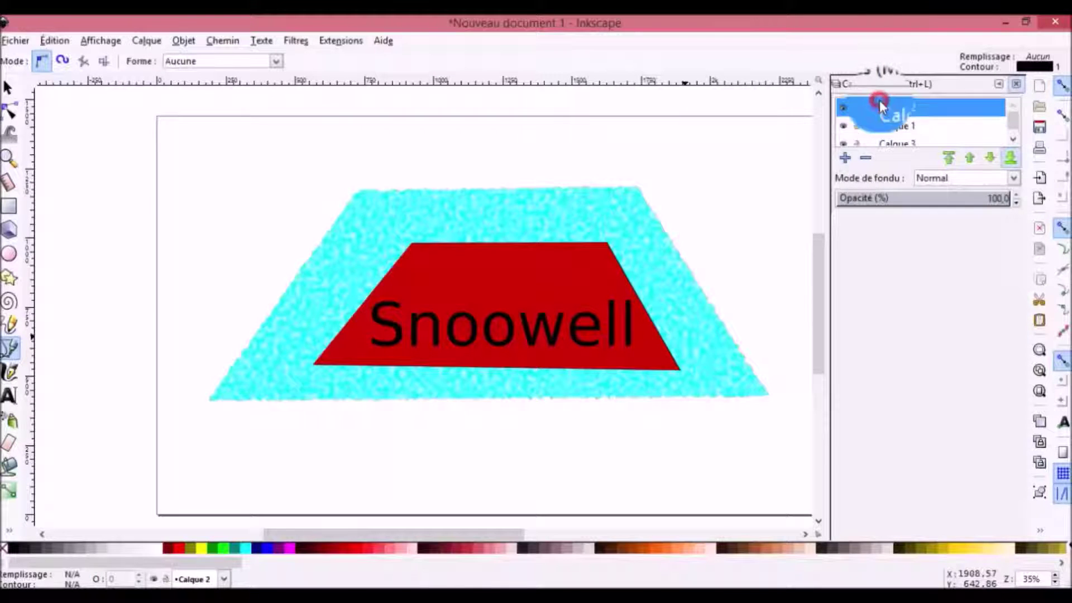
click(888, 130)
click(296, 41)
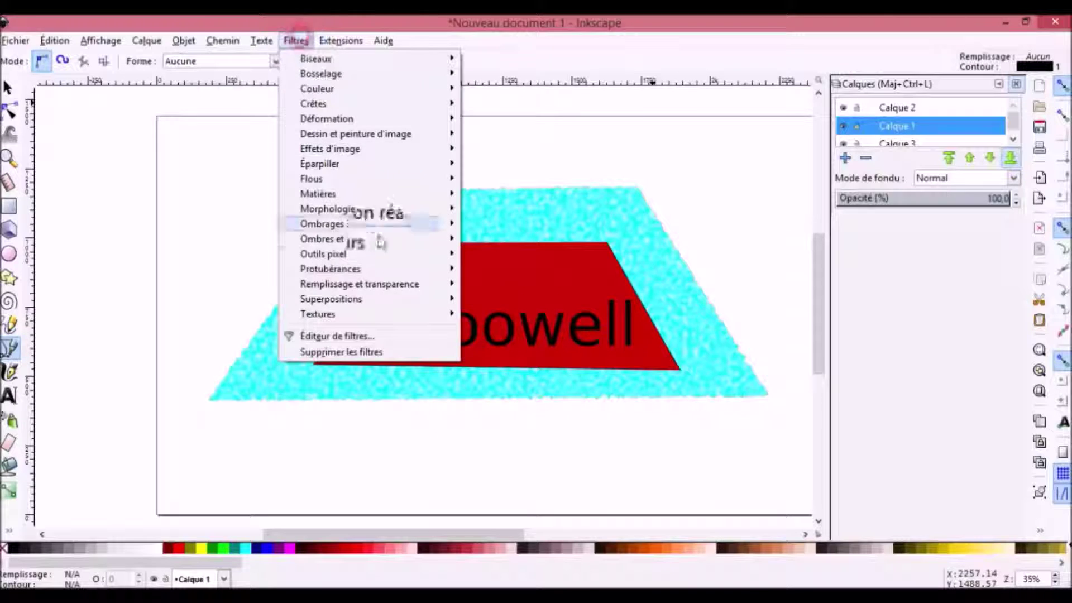
mouse_move(423, 319)
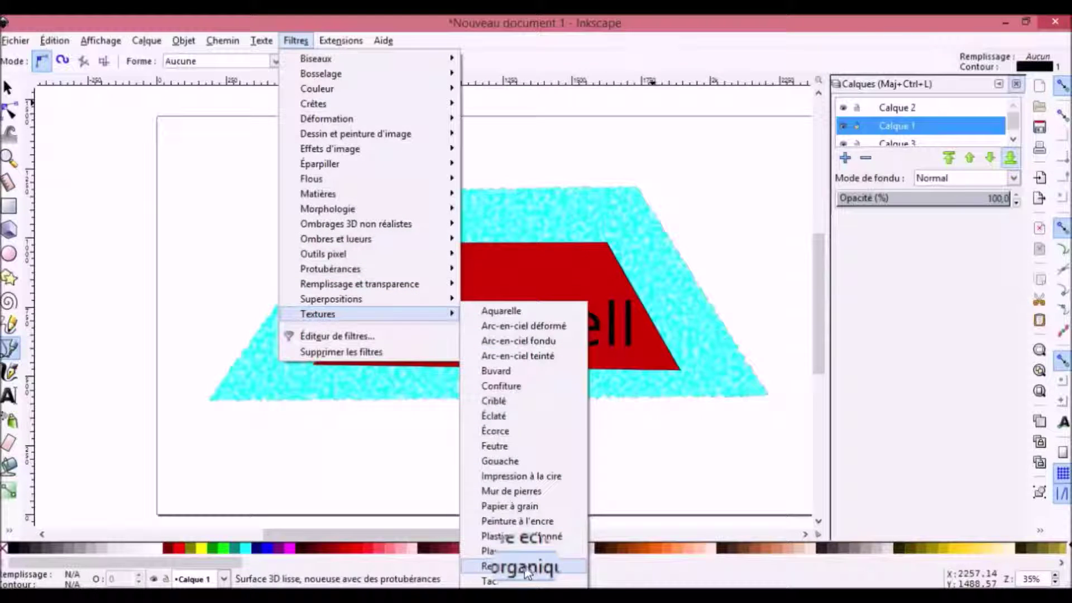
click(519, 536)
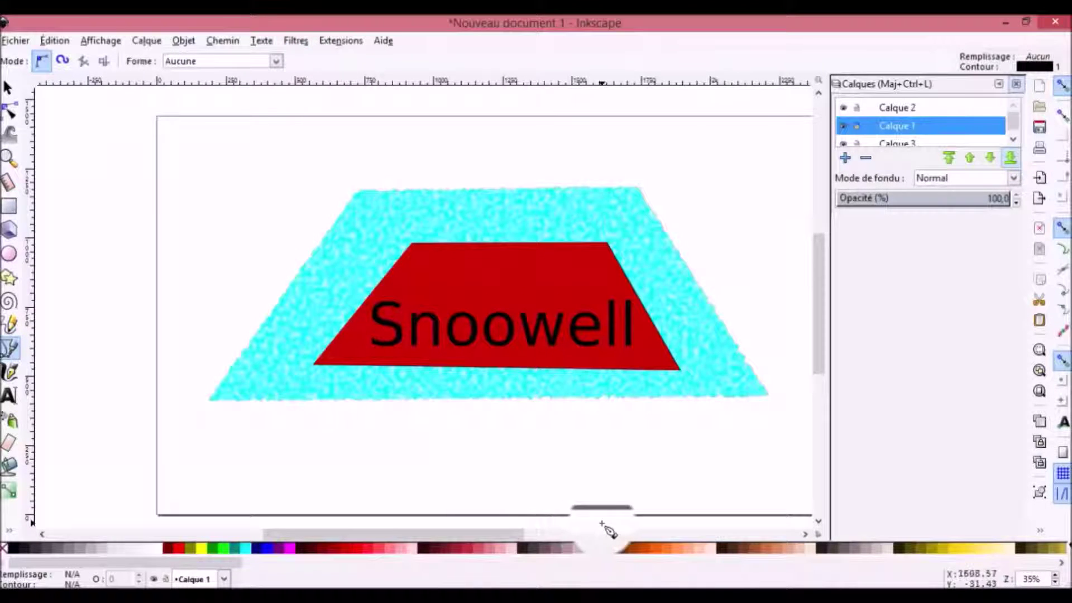
- Try to apply the Tache d'encre texture filter to Calque 1 with its default settings
click(292, 36)
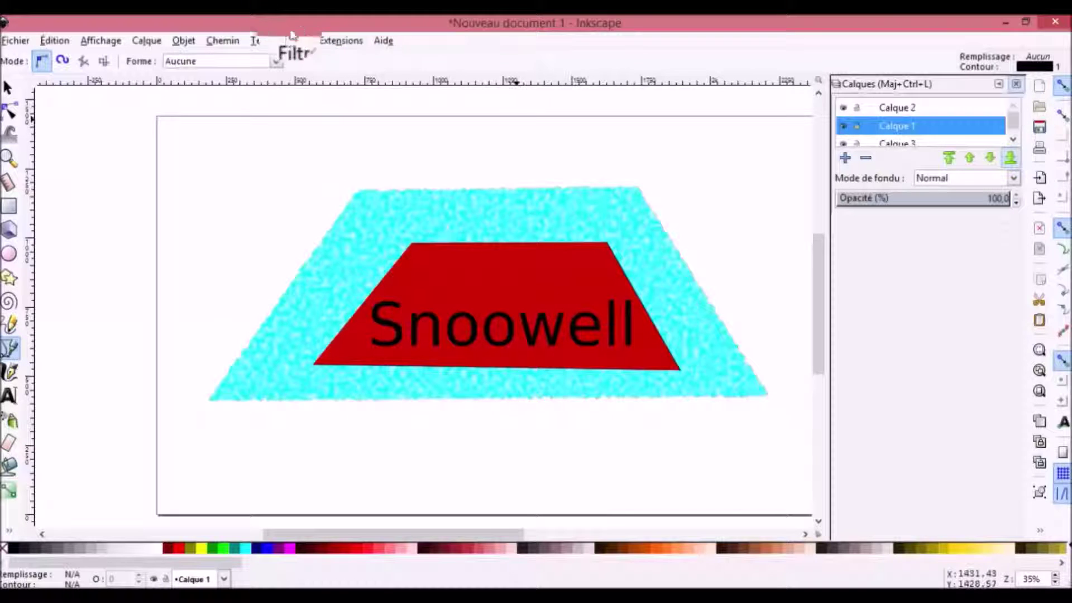
mouse_move(419, 315)
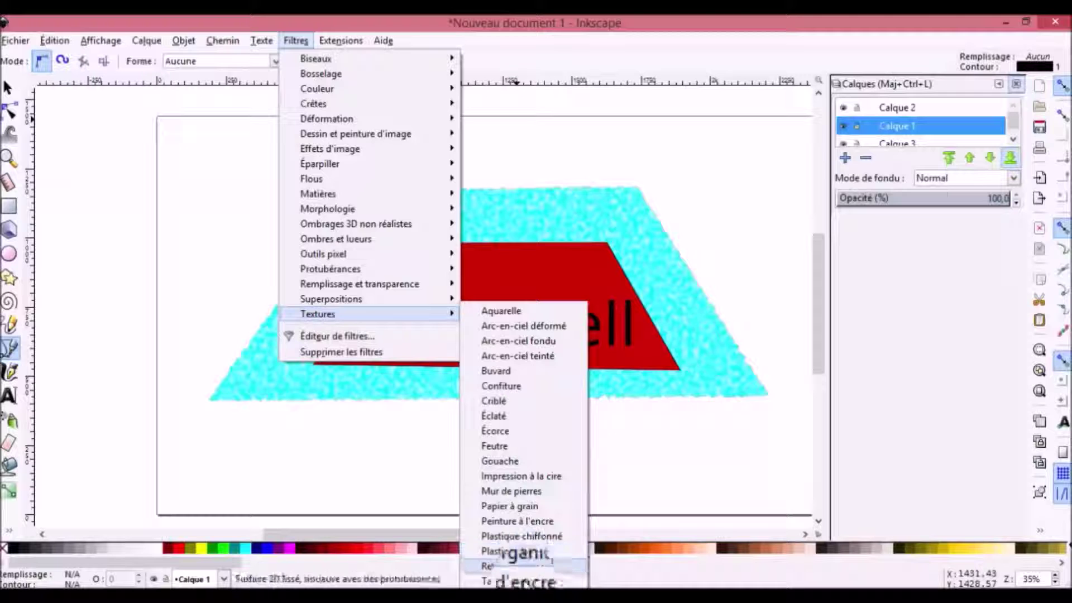
click(516, 581)
click(659, 499)
drag(588, 144, 653, 48)
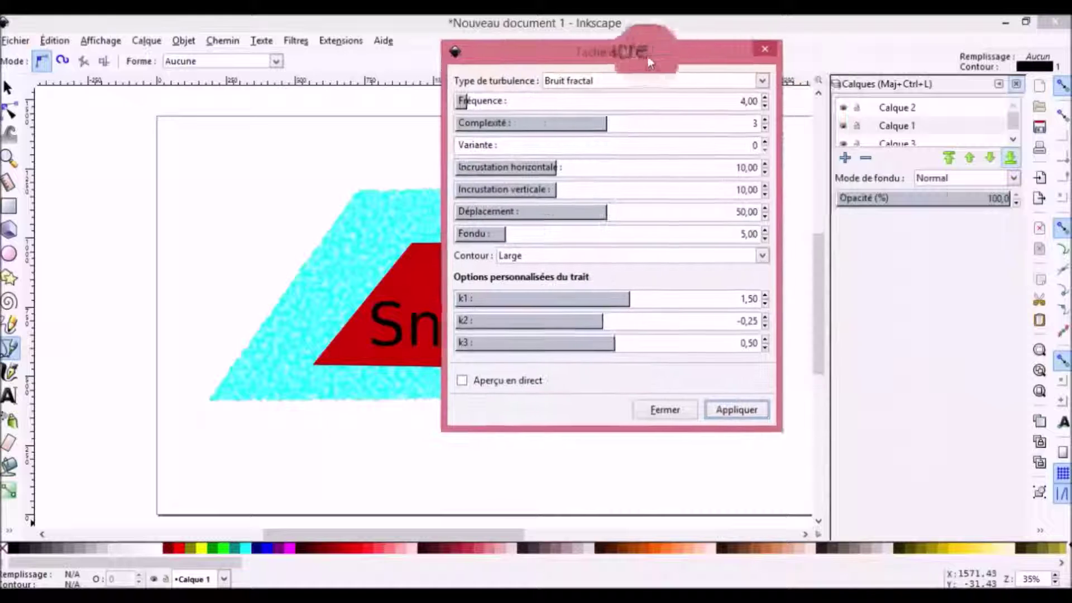
click(660, 410)
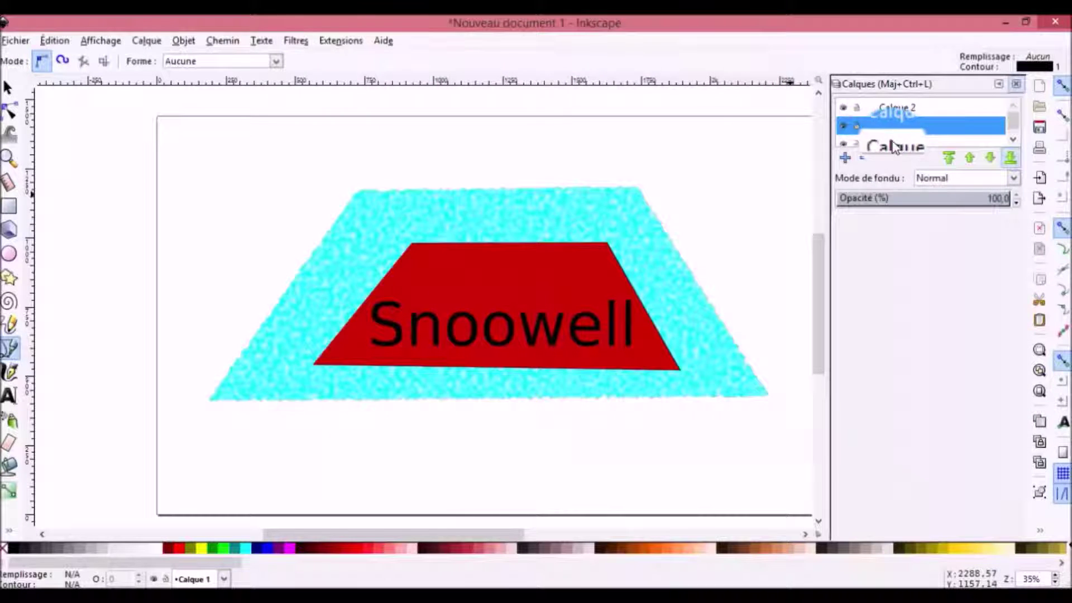
- Try to apply another Textures filter and a Biseaux filter to Calque 1
click(260, 41)
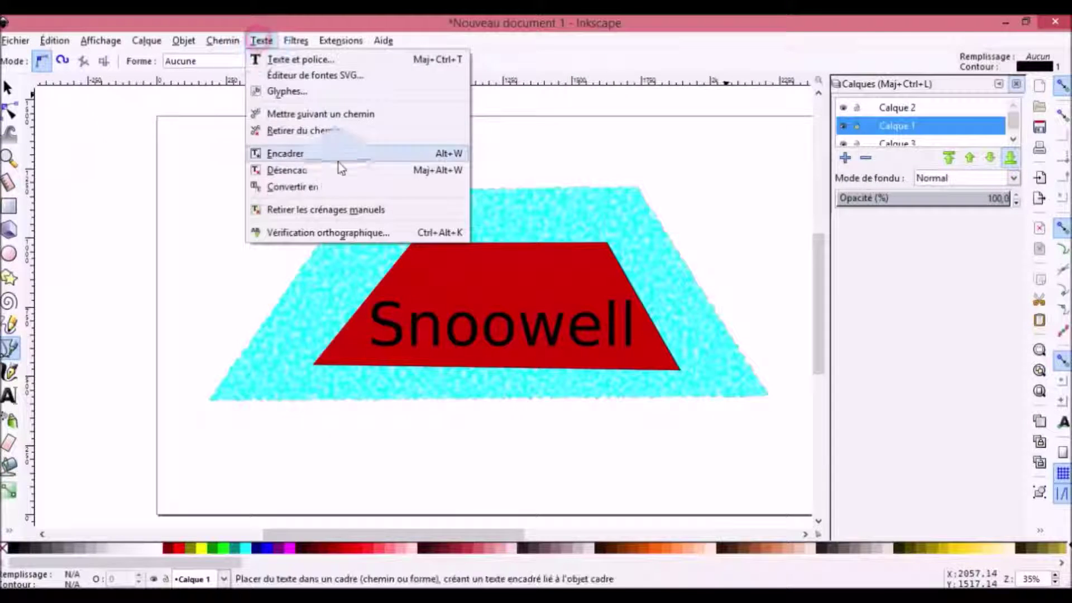
mouse_move(296, 40)
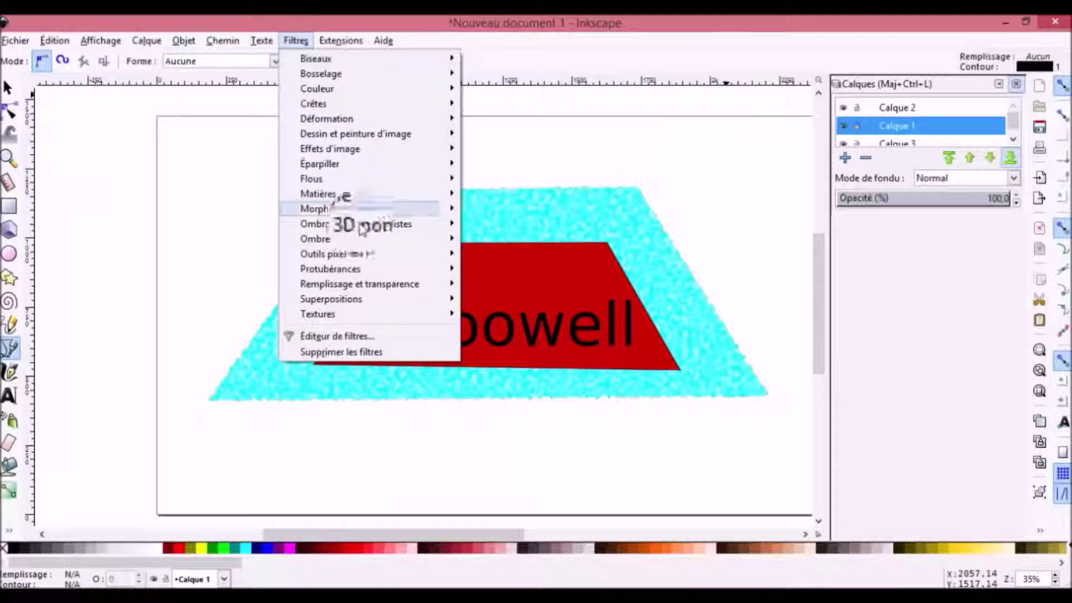
mouse_move(411, 321)
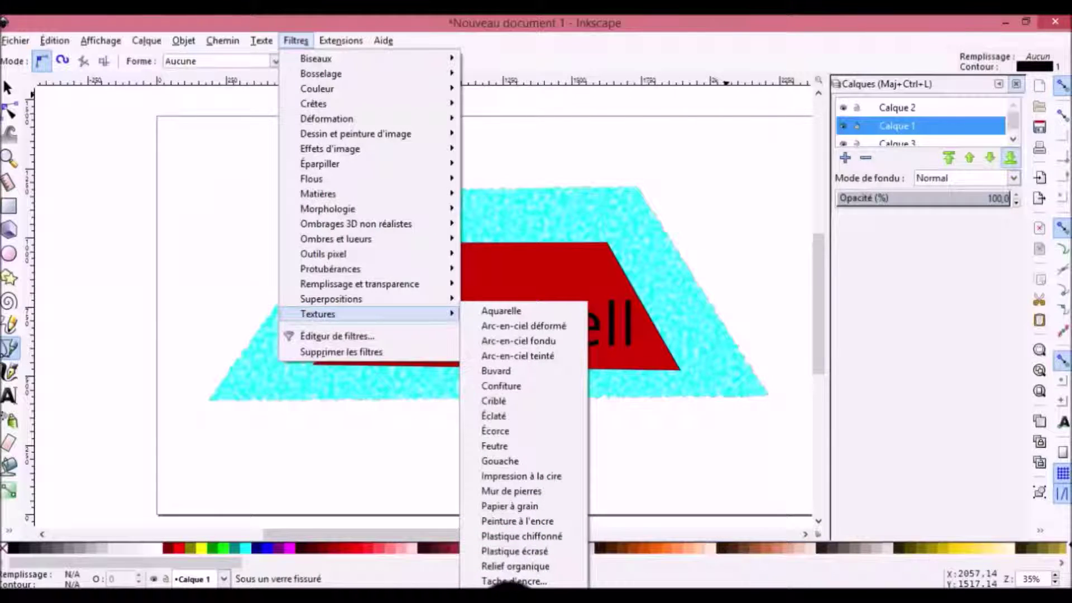
click(511, 581)
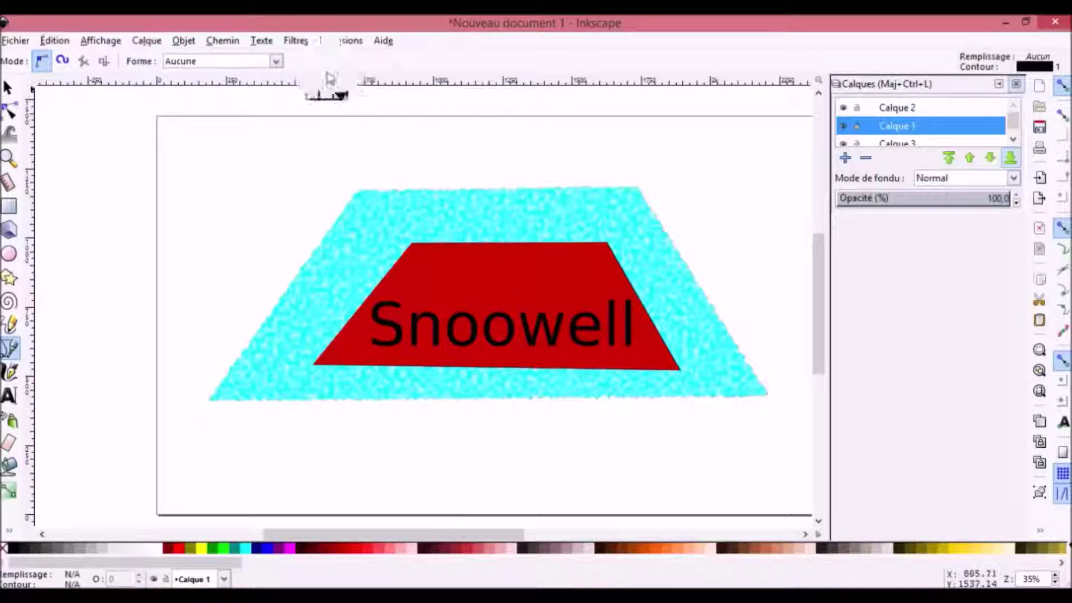
click(296, 40)
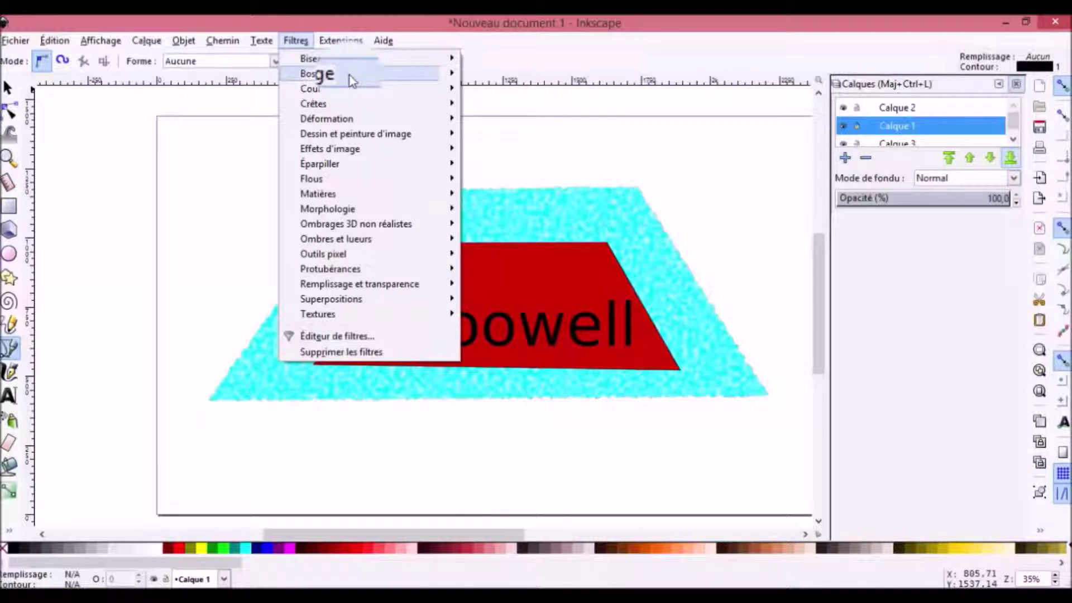
mouse_move(353, 62)
click(493, 58)
drag(527, 212, 535, 223)
key(ctrl+z)
drag(537, 288, 544, 301)
key(ctrl+z)
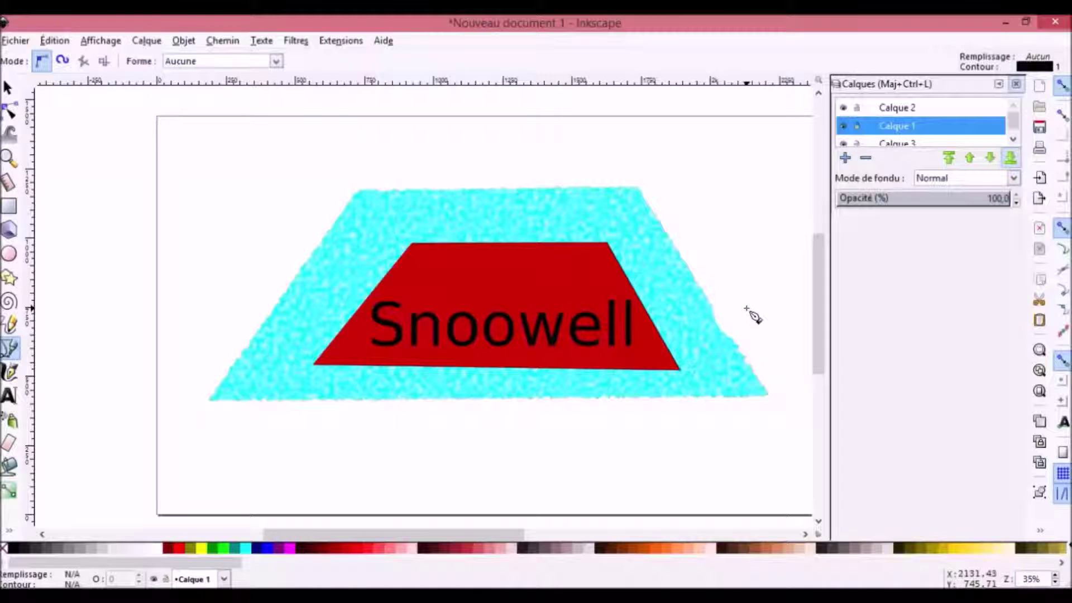
key(ctrl+z)
drag(411, 267, 402, 241)
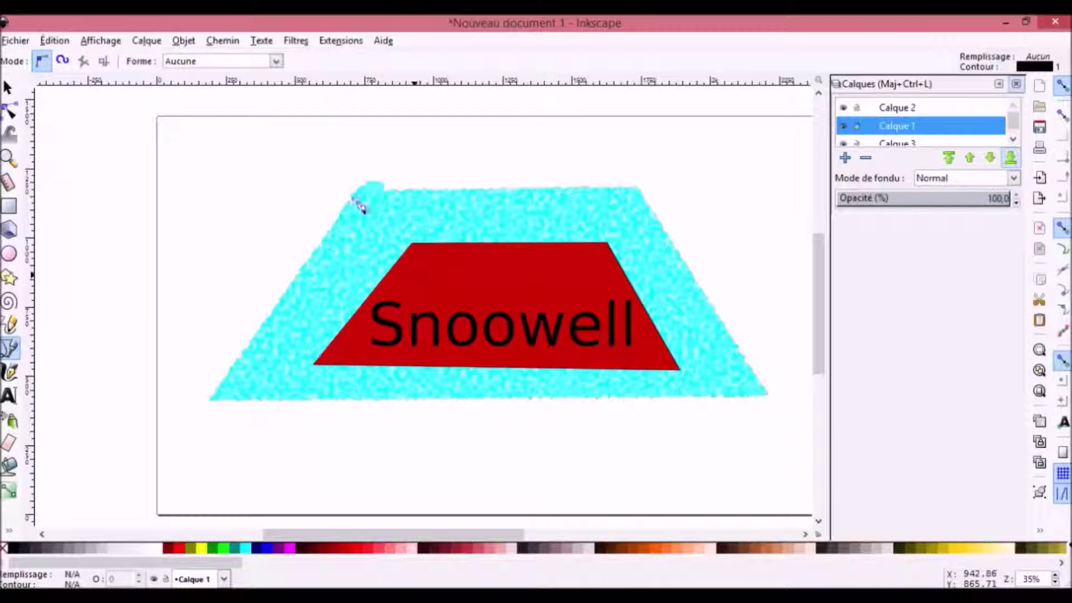
- Try out a freehand pencil scribble and a 3-turn spiral near the page's upper-left corner, and remove them
click(11, 330)
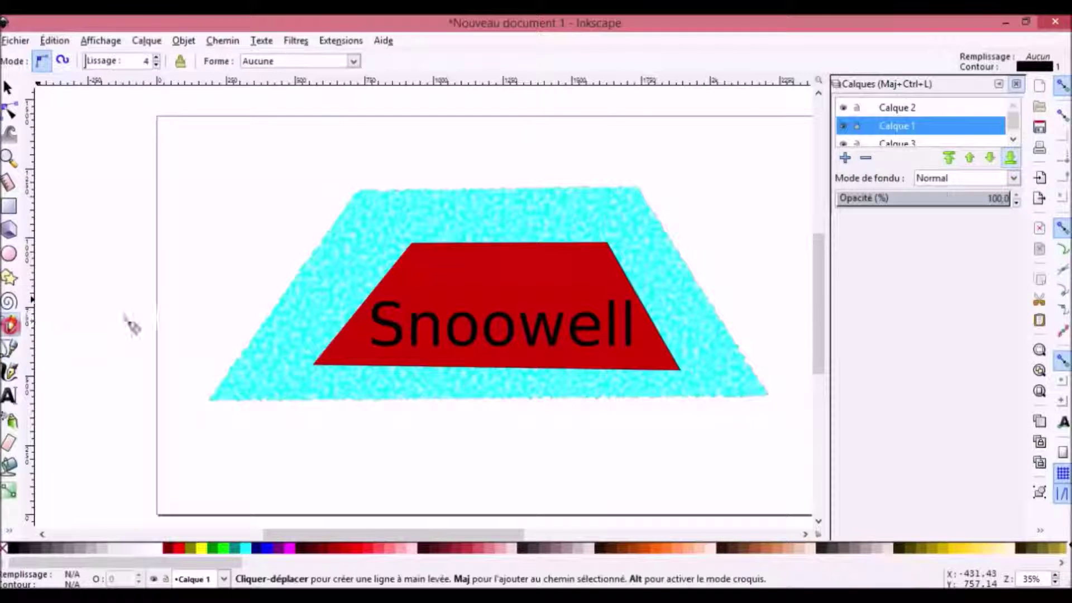
mouse_move(295, 248)
mouse_down()
mouse_move(338, 249)
mouse_move(325, 194)
mouse_move(284, 199)
mouse_move(293, 181)
mouse_move(336, 174)
mouse_move(297, 222)
mouse_move(374, 242)
mouse_up()
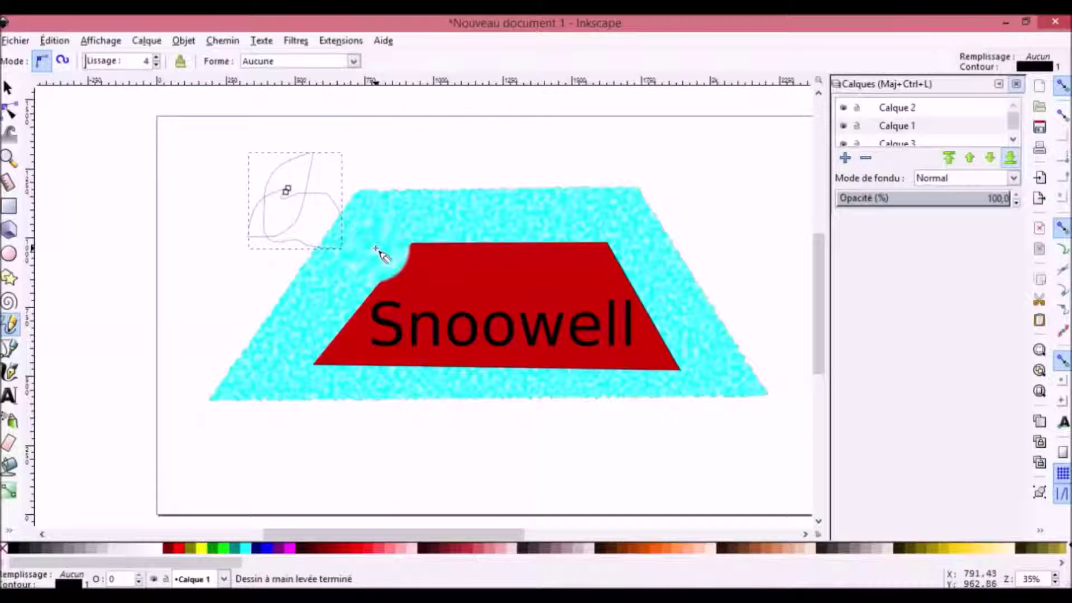
click(11, 304)
drag(252, 167, 187, 196)
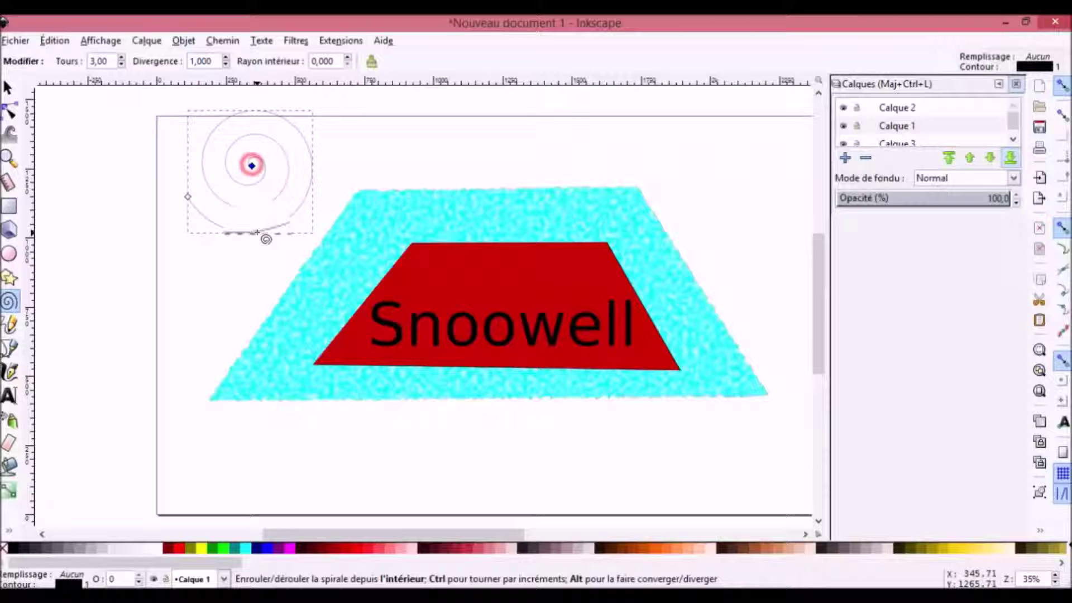
key(Delete)
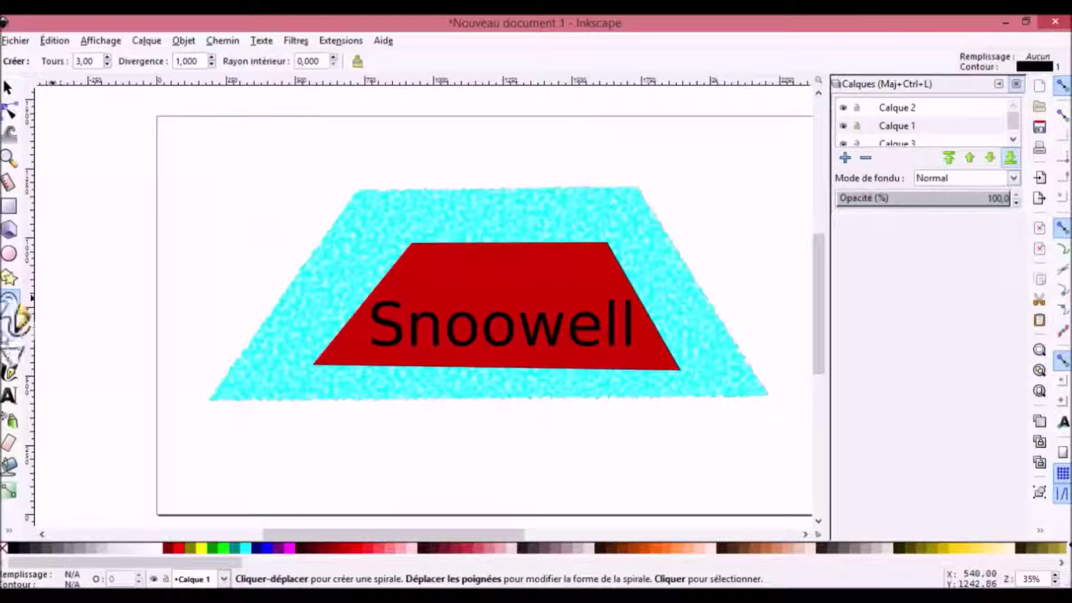
- Draw a cyan 72-point star with spoke ratio 0.631 and a radius of about 220 px near the page's upper-left corner
click(9, 277)
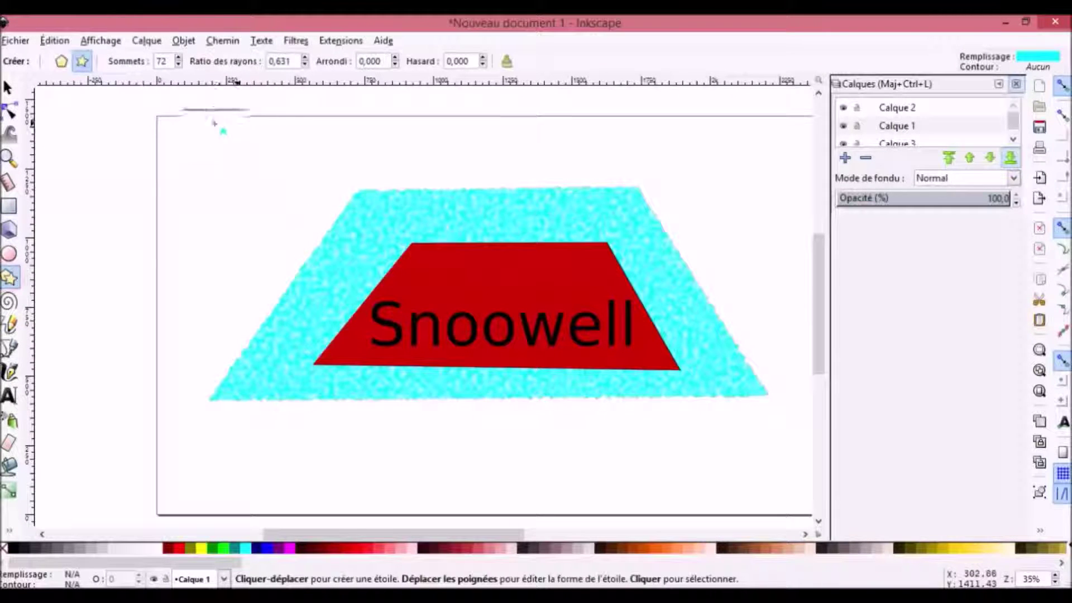
click(61, 61)
click(83, 61)
drag(243, 195, 305, 192)
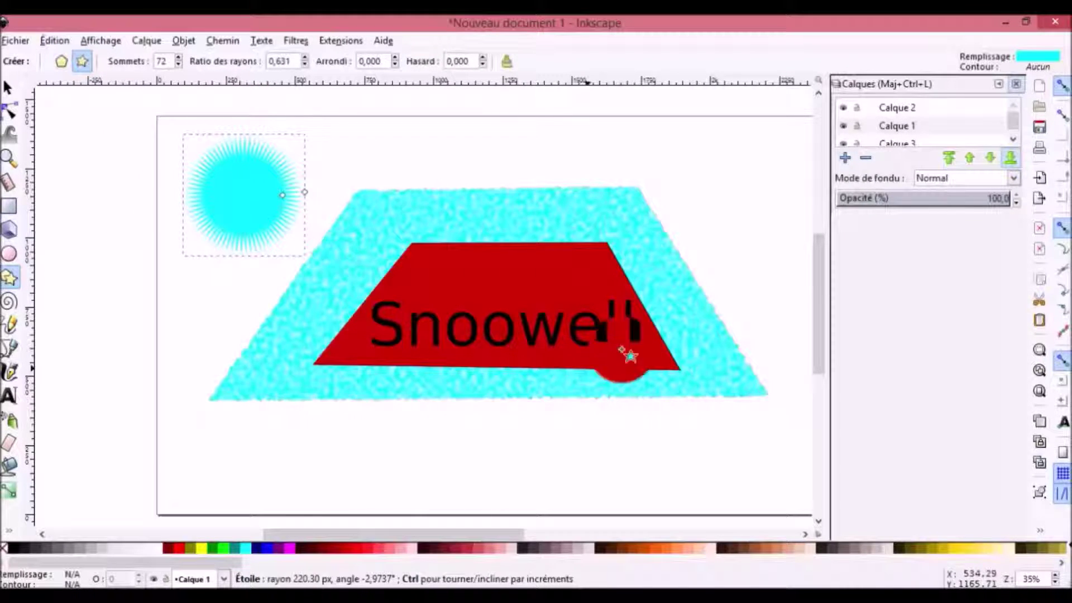
- Add the layer Calque 4 above the current one and draw a green 72-point star over the cyan trapezoid's lower-right corner
click(845, 157)
click(640, 357)
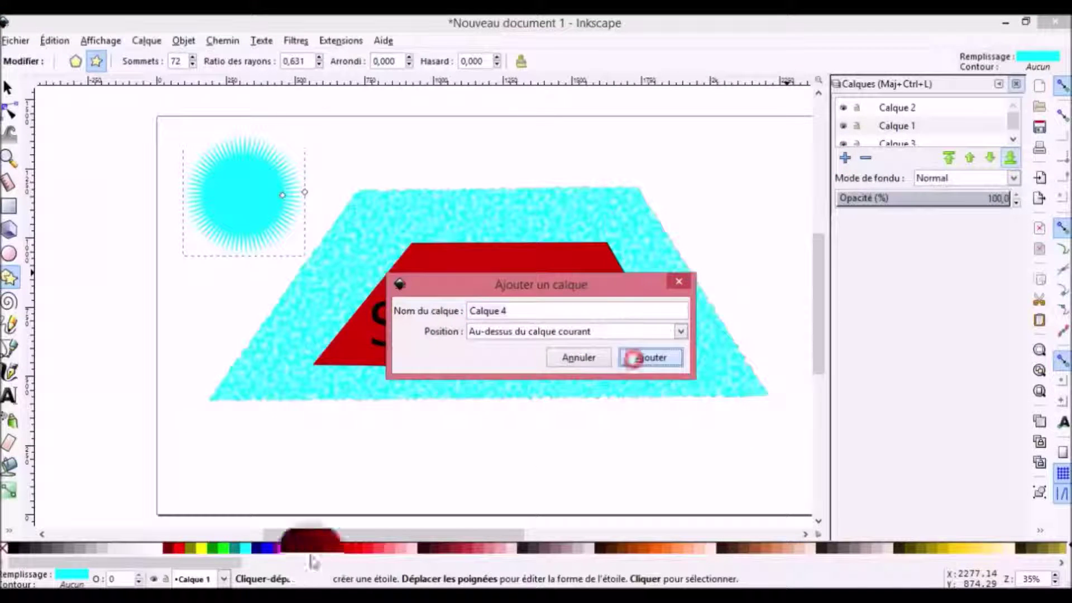
drag(718, 420, 760, 463)
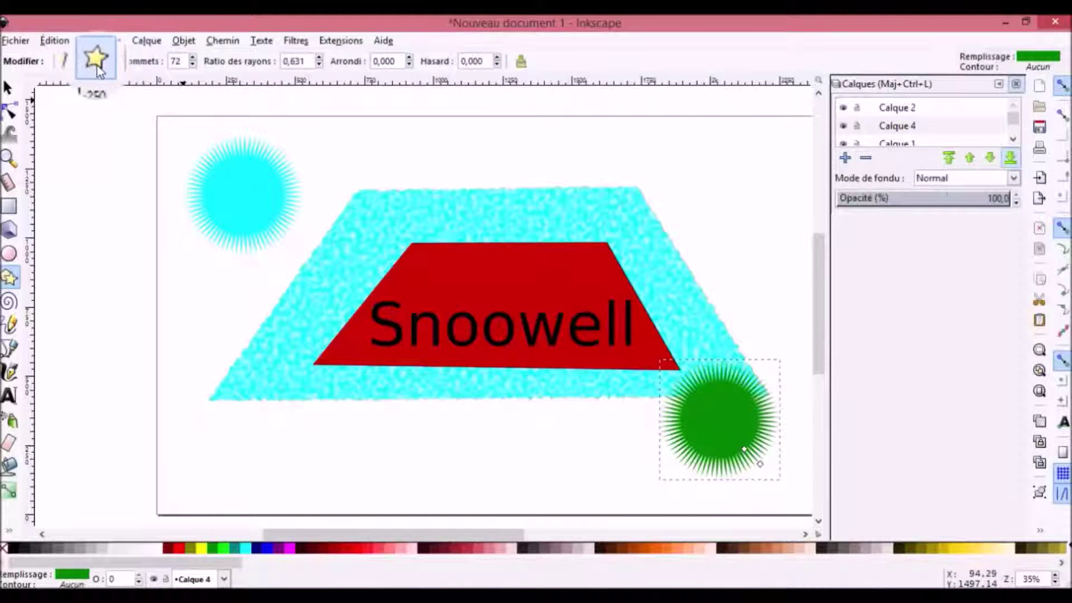
- Try out a small and a large green ellipse above and over the trapezoids, and undo both
click(12, 255)
drag(377, 136, 417, 160)
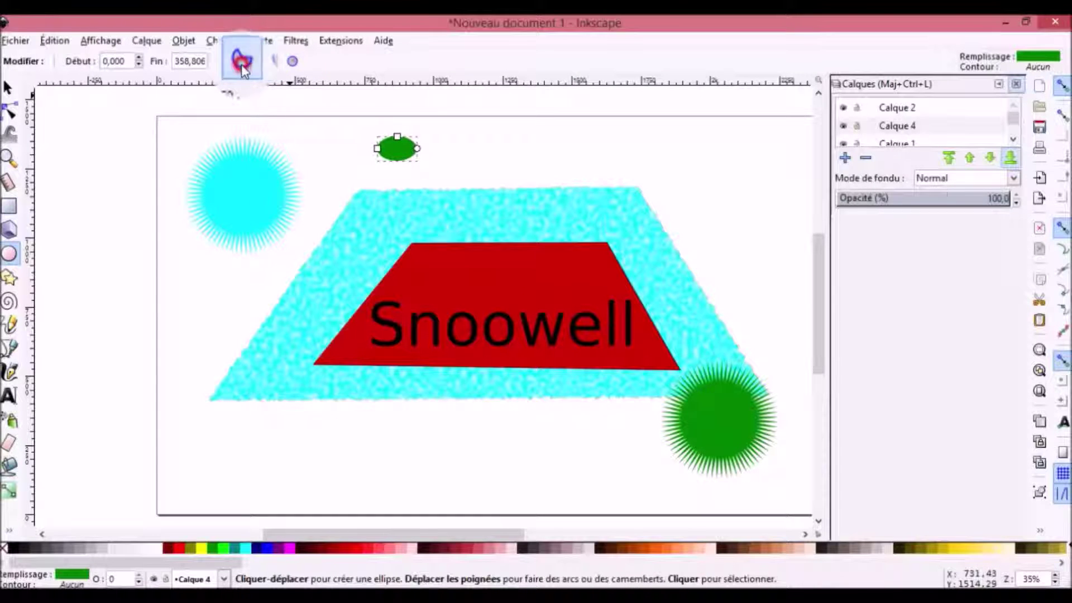
drag(505, 163, 617, 321)
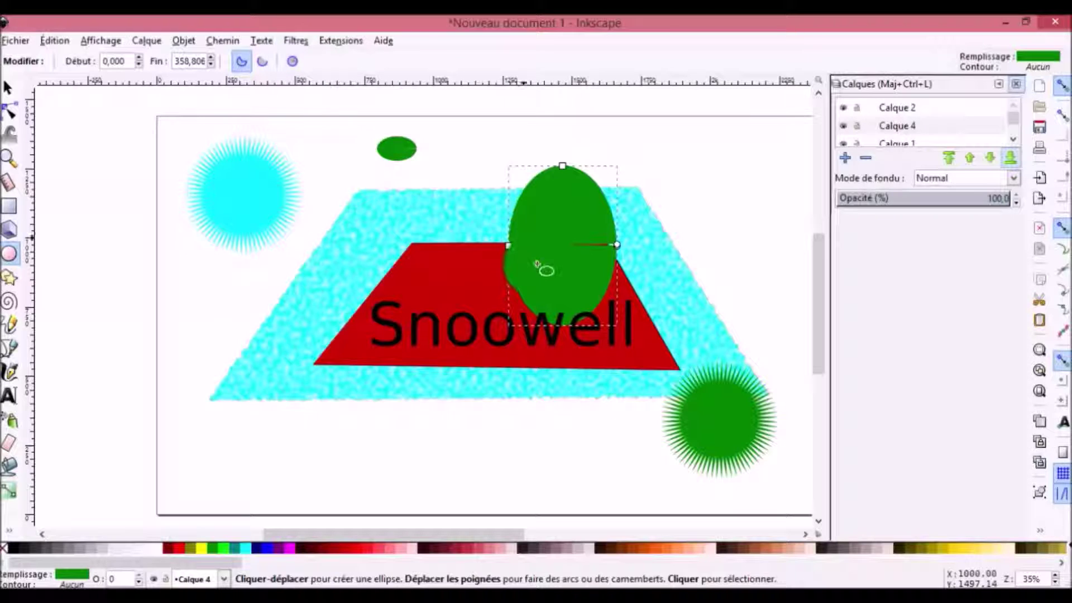
key(ctrl+z)
key(ctrl+z)
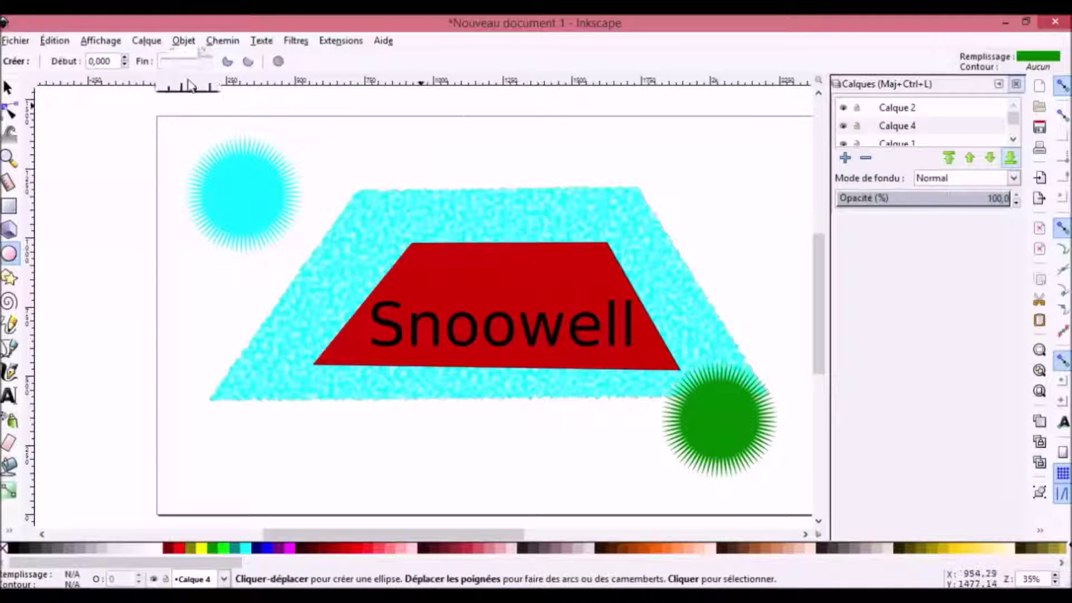
- Try out a 3D box over the upper edge of the trapezoids and delete it
click(9, 229)
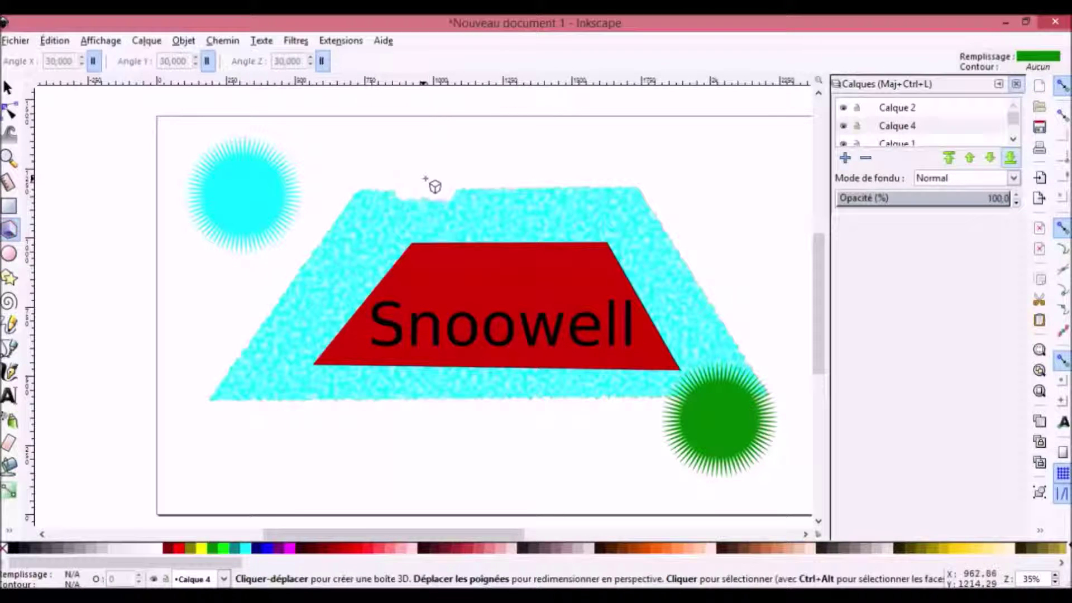
drag(438, 173, 536, 213)
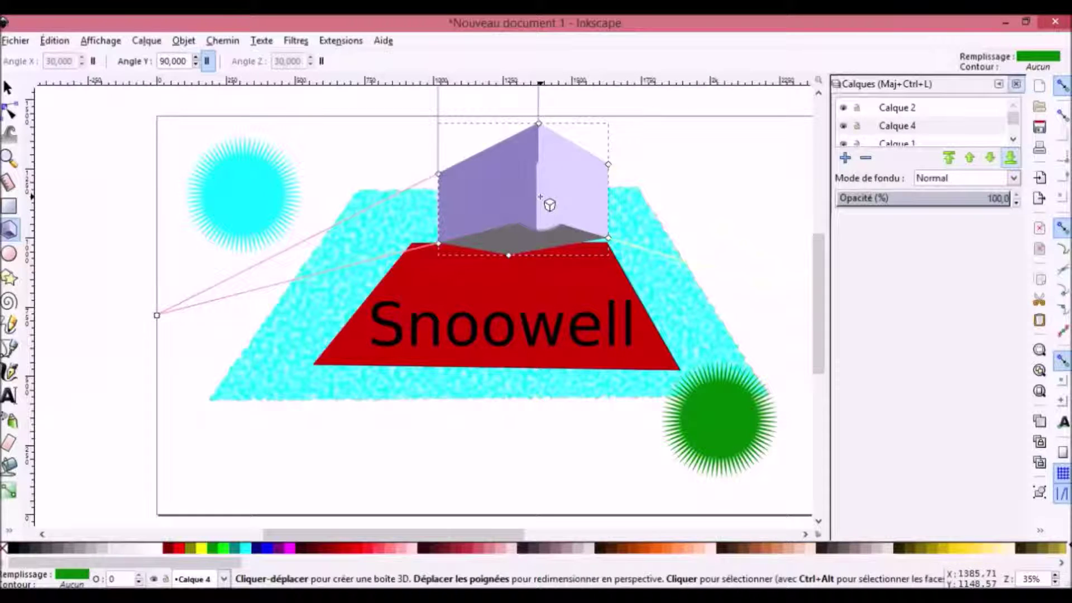
key(Delete)
- Try out a rectangle over the upper edge of the trapezoids and delete it
click(11, 206)
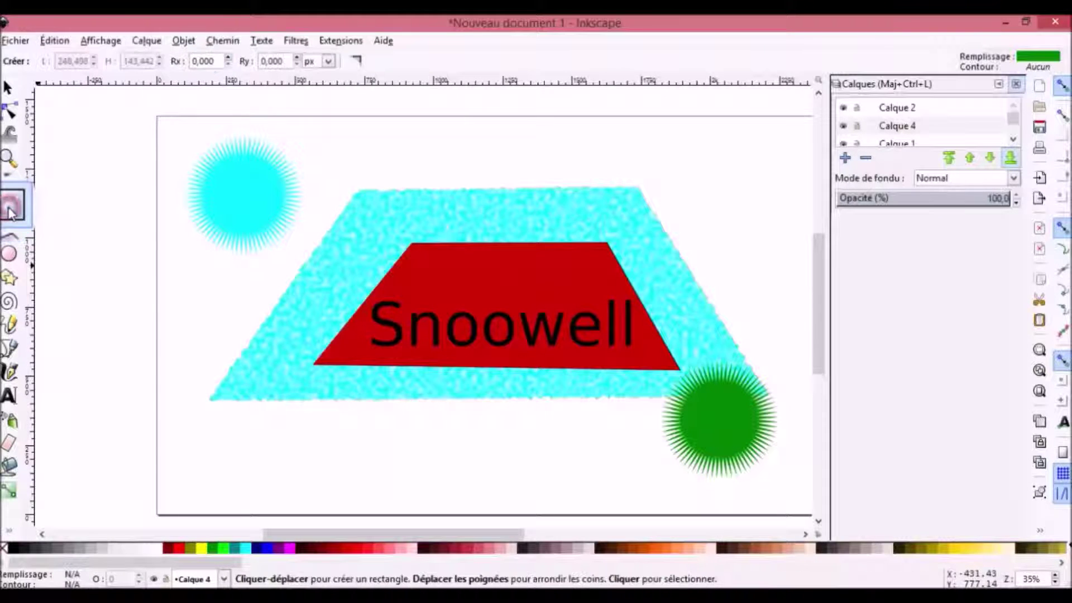
drag(390, 153, 526, 246)
key(Delete)
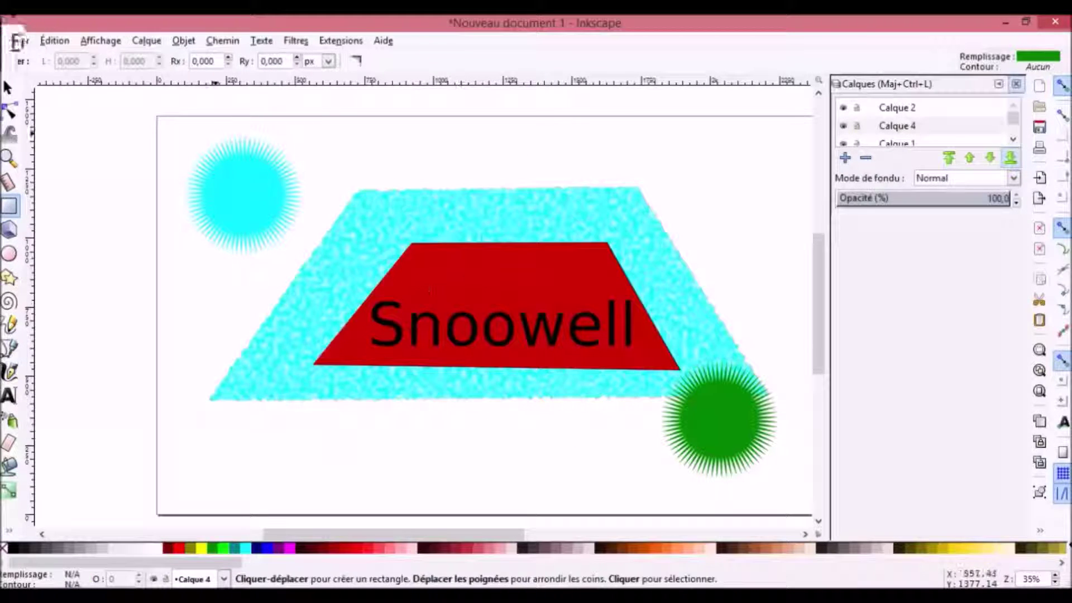
- Try to sculpt the green star with the Tweak tool
click(11, 133)
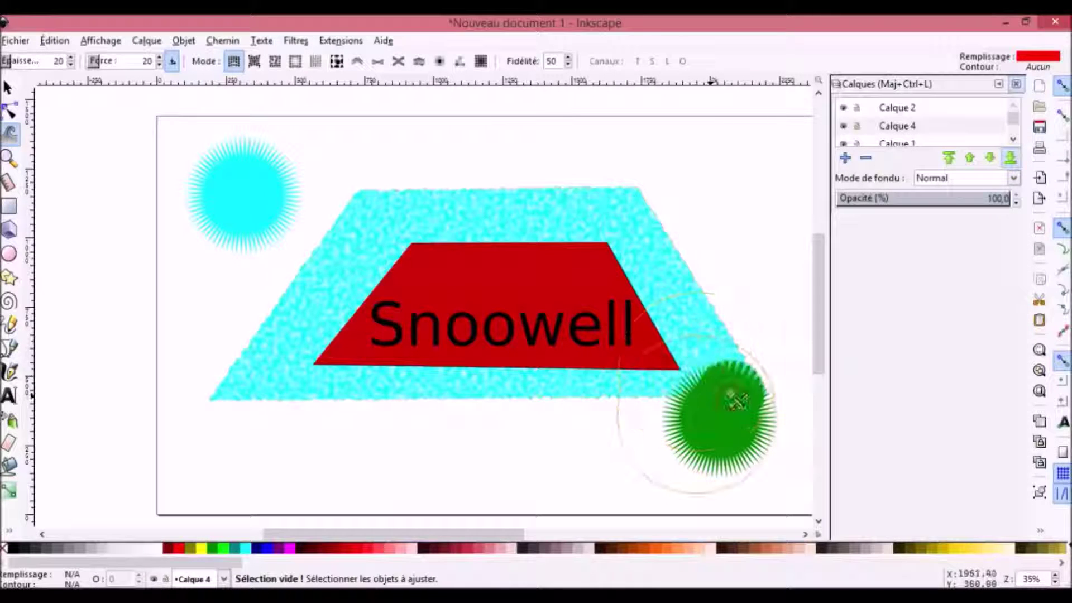
right_click(691, 360)
click(680, 396)
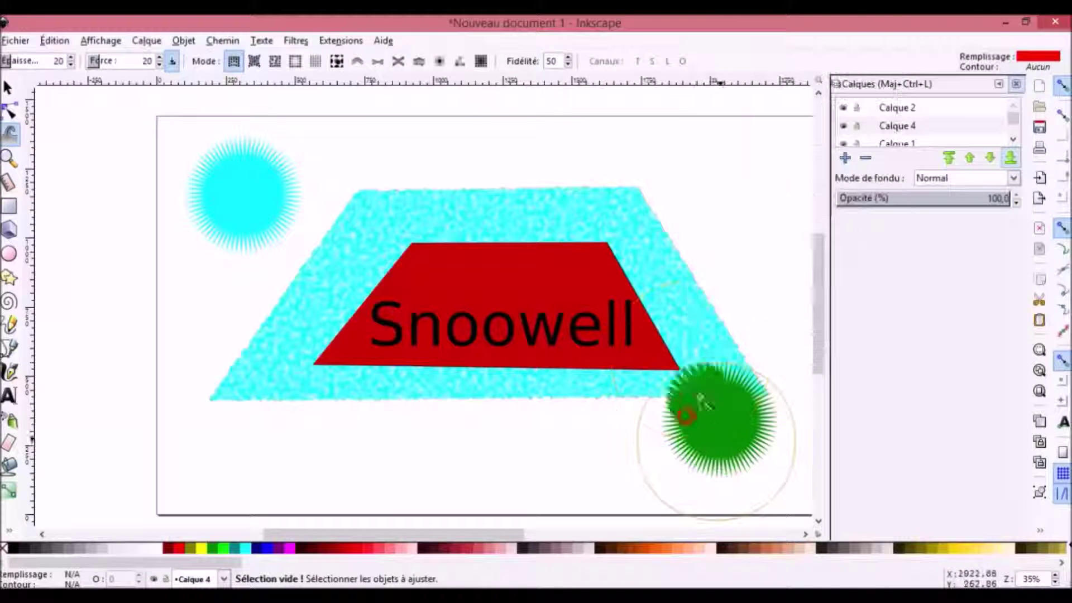
- Activate the Node tool and examine its path-editing options
click(12, 115)
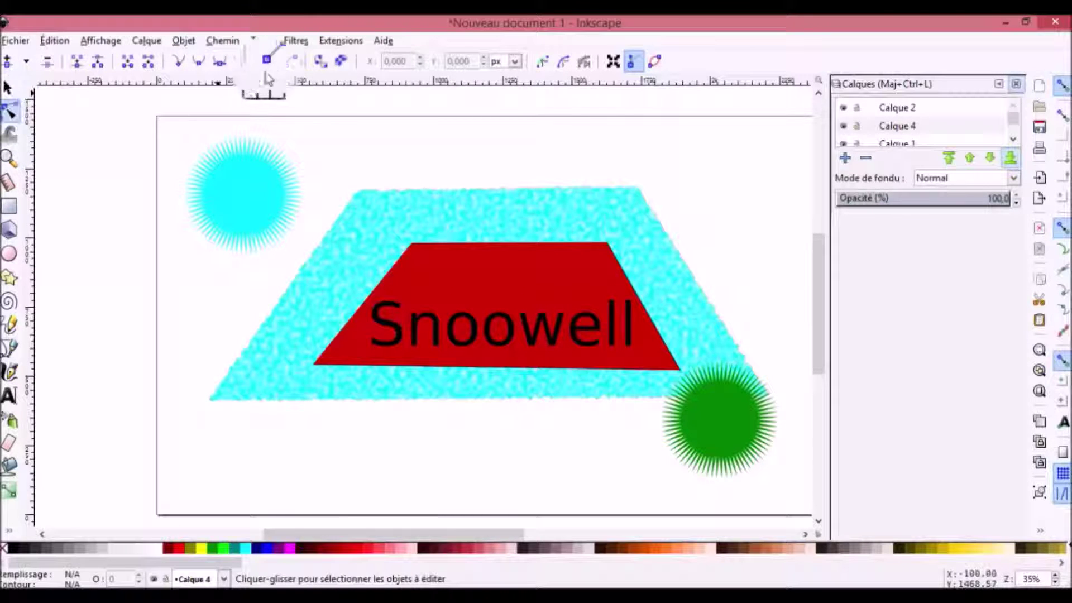
drag(13, 120, 284, 85)
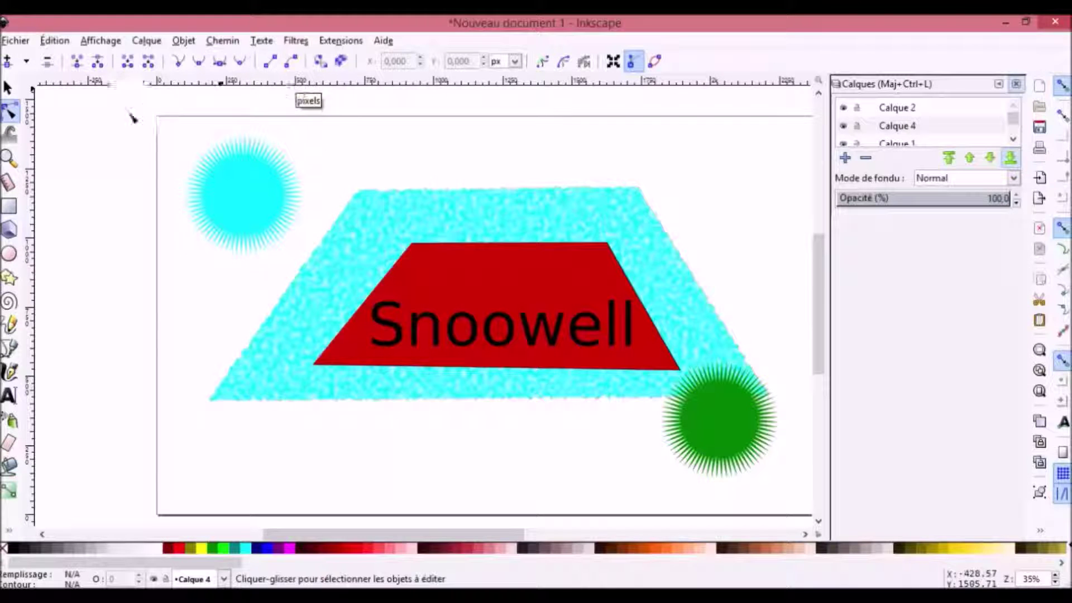
- Try to spray clones onto the page beside and over the trapezoids with the Spray tool
click(13, 418)
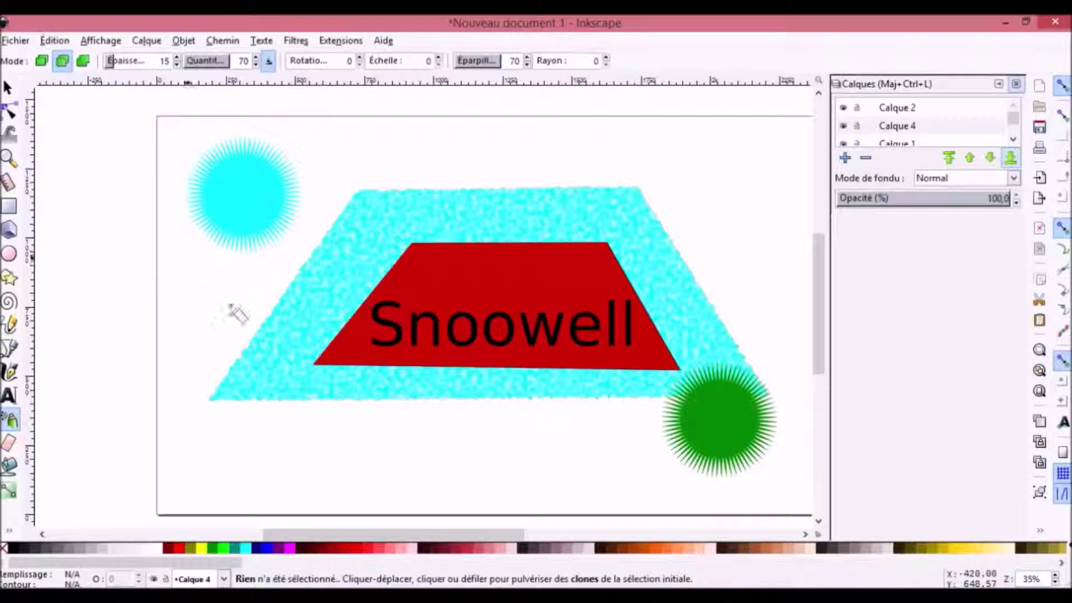
drag(230, 305, 257, 300)
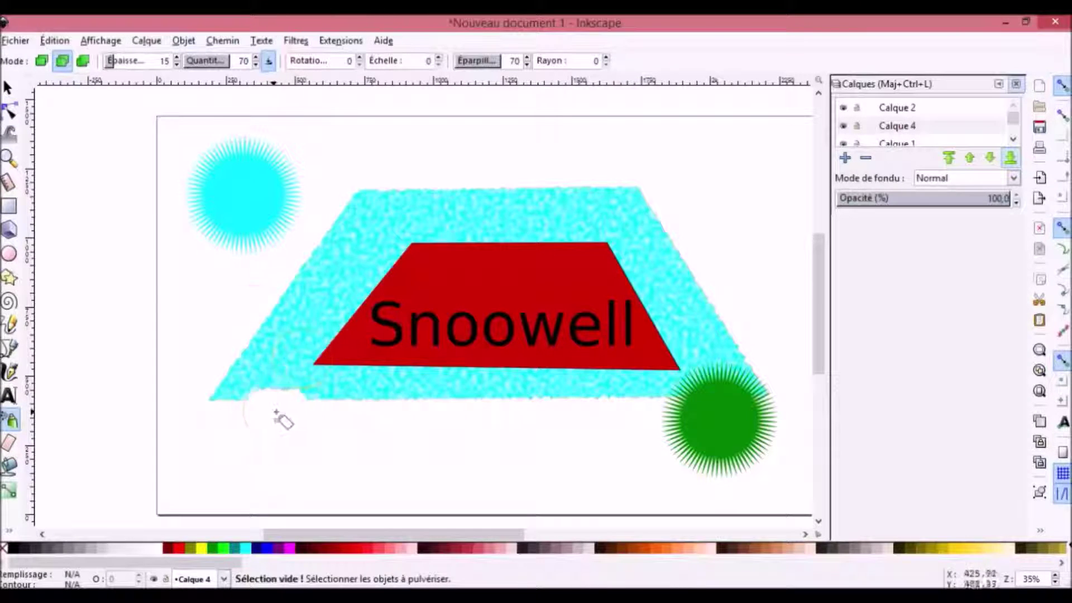
click(399, 272)
key(ctrl+z)
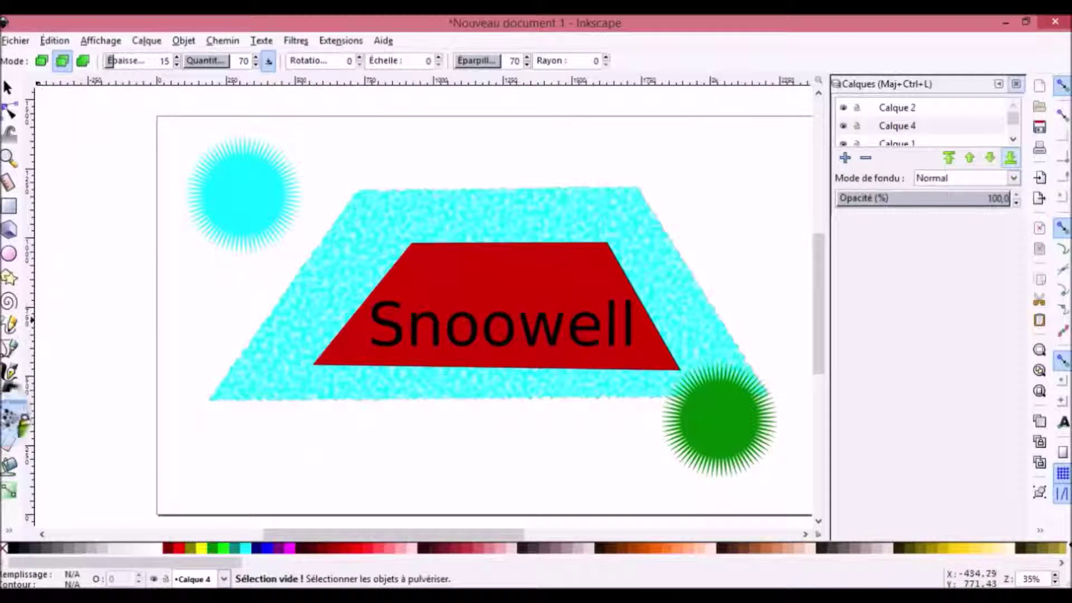
click(11, 441)
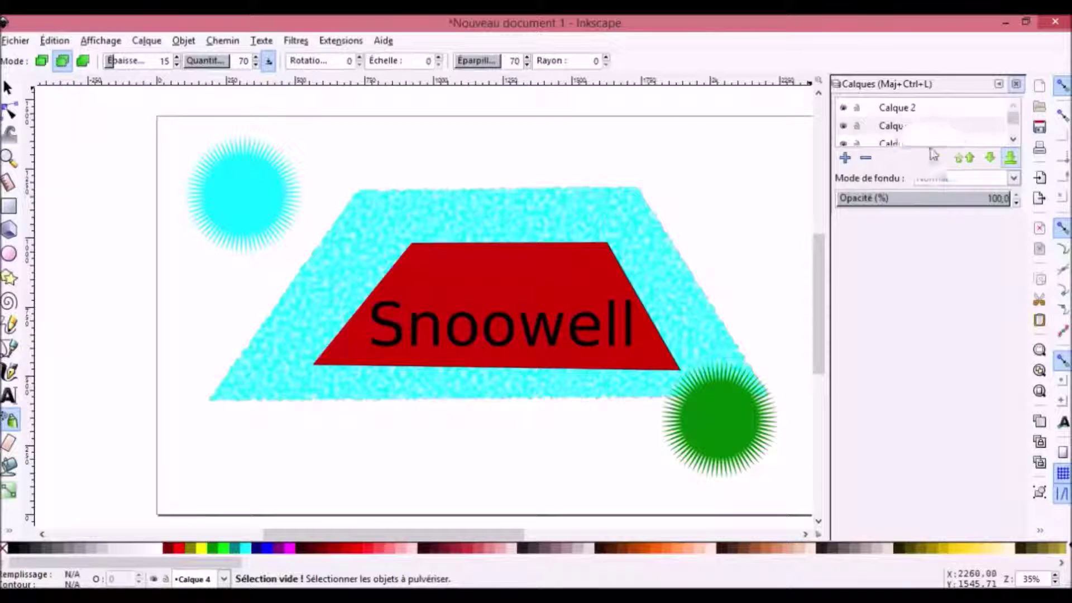
- Apply a linear cyan-to-transparent gradient to the outer trapezoid, running from its upper edge down to the red trapezoid's lower edge
click(897, 137)
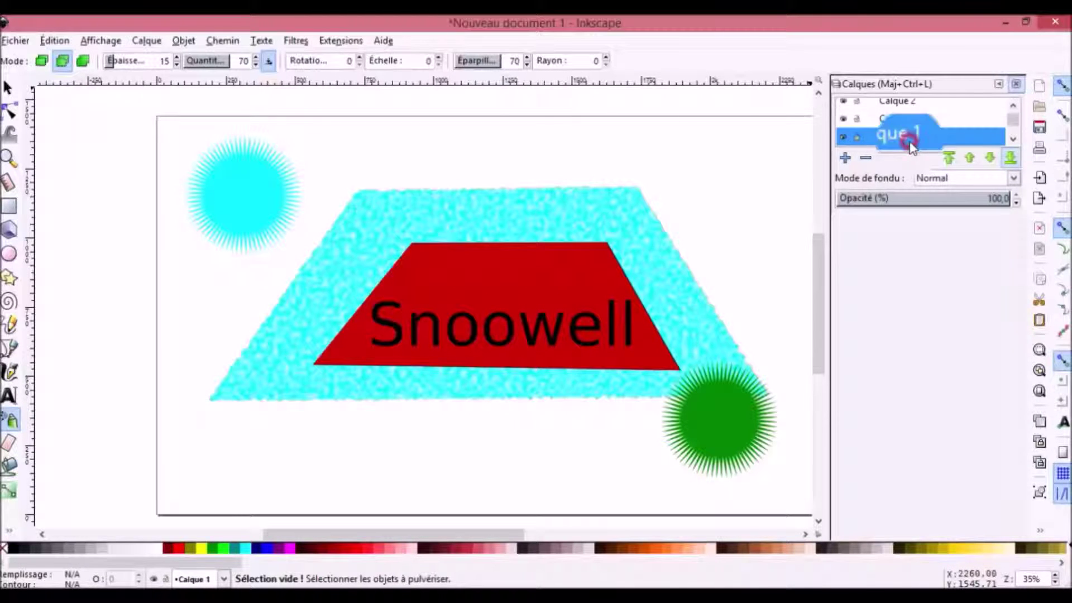
click(9, 489)
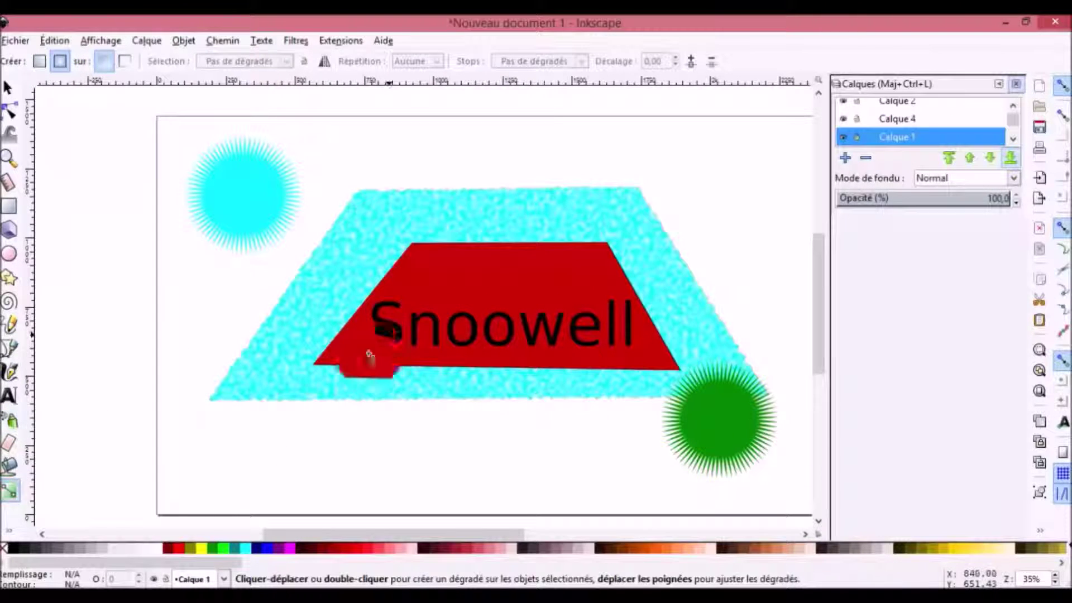
right_click(590, 257)
click(546, 255)
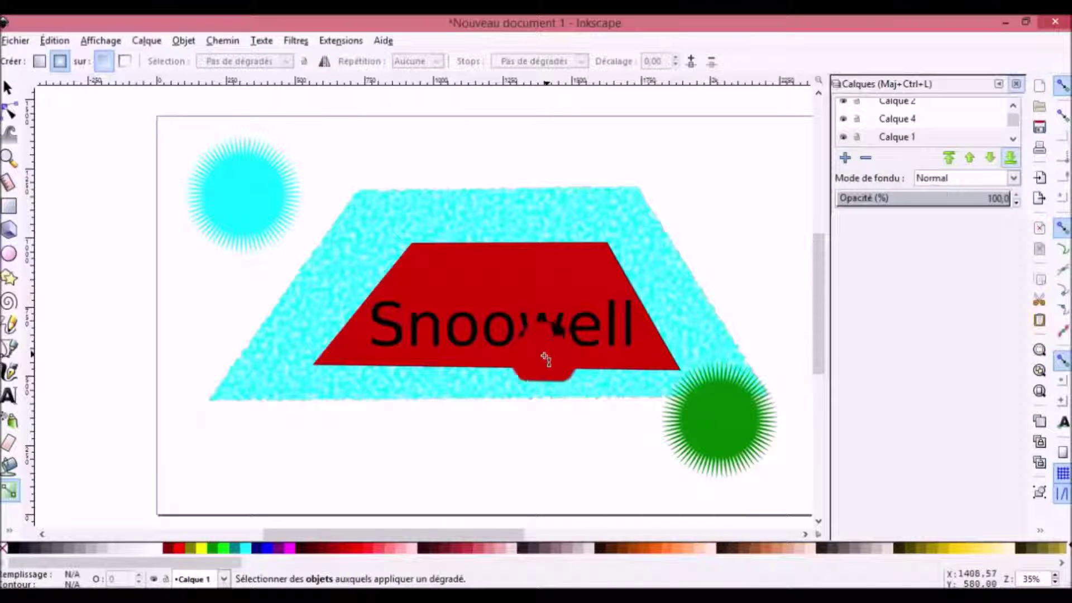
click(517, 226)
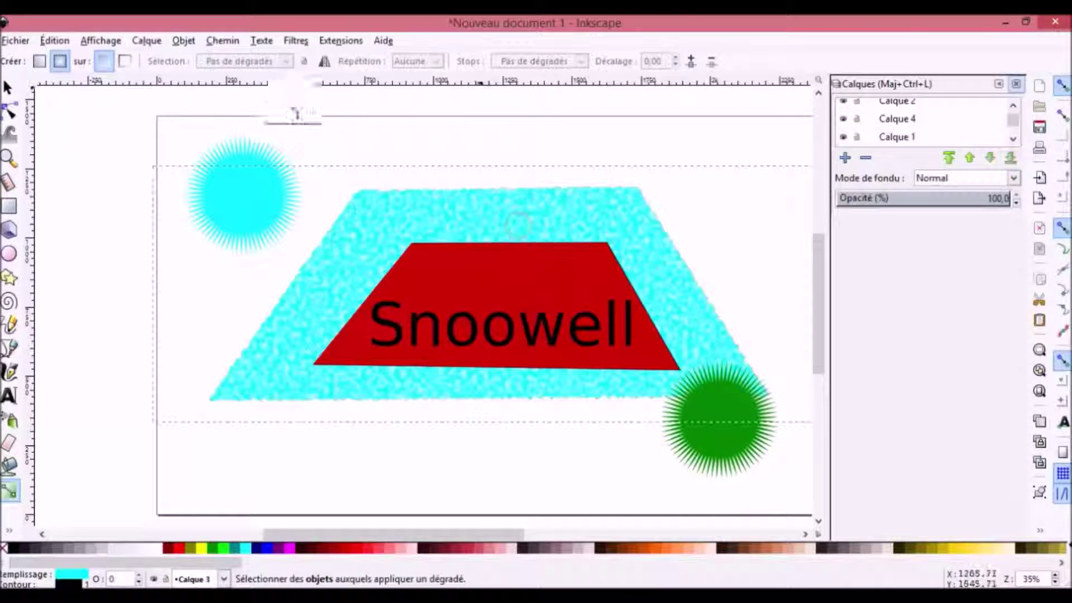
click(39, 61)
drag(440, 192, 489, 359)
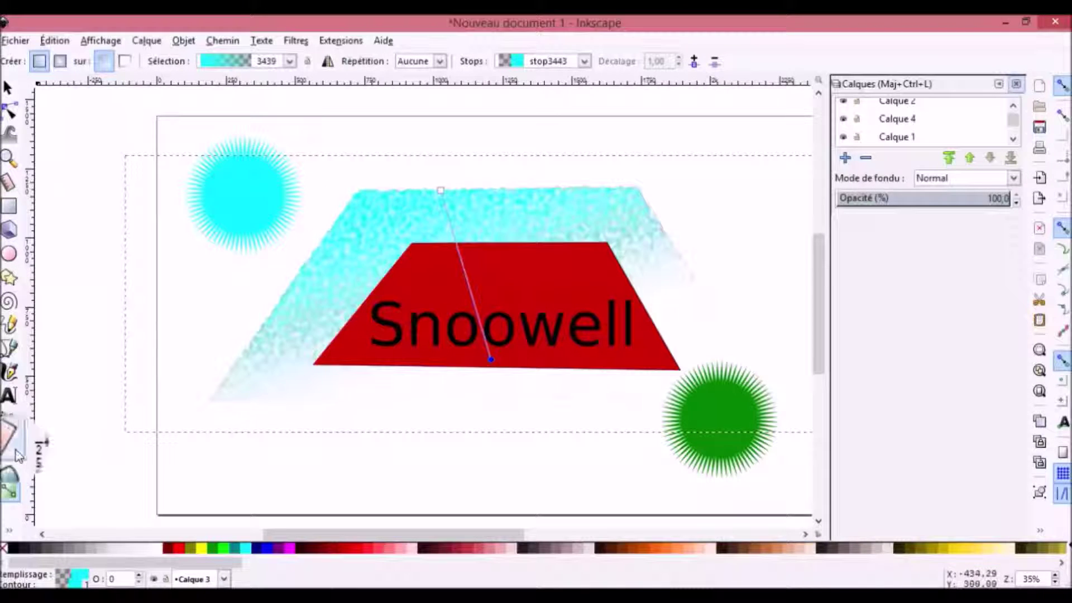
- View the Paint Bucket tool's options, then return to the Select tool and deselect the outer trapezoid
click(10, 471)
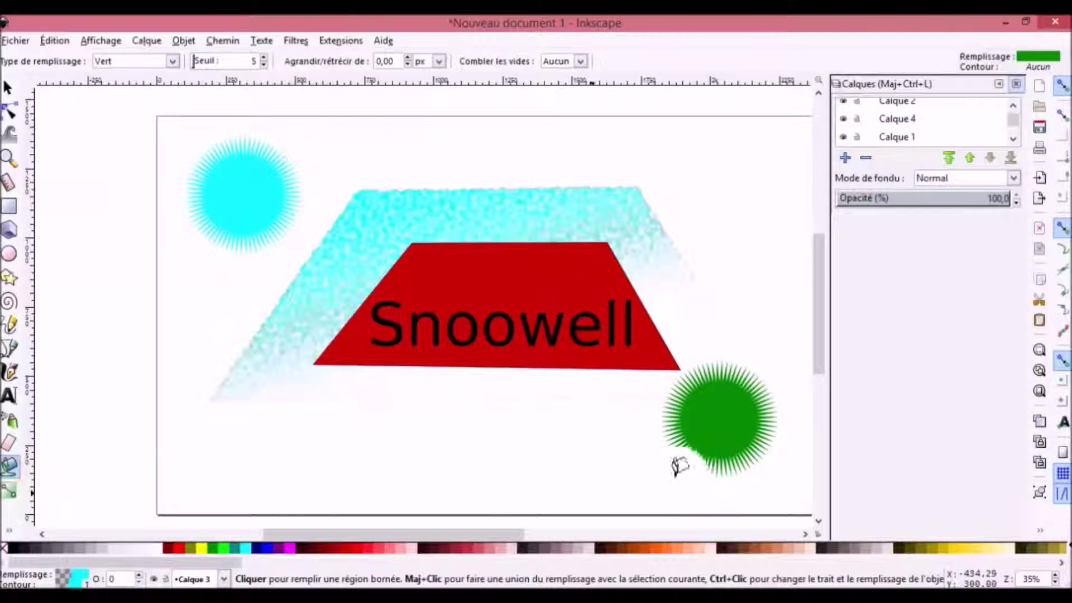
click(9, 88)
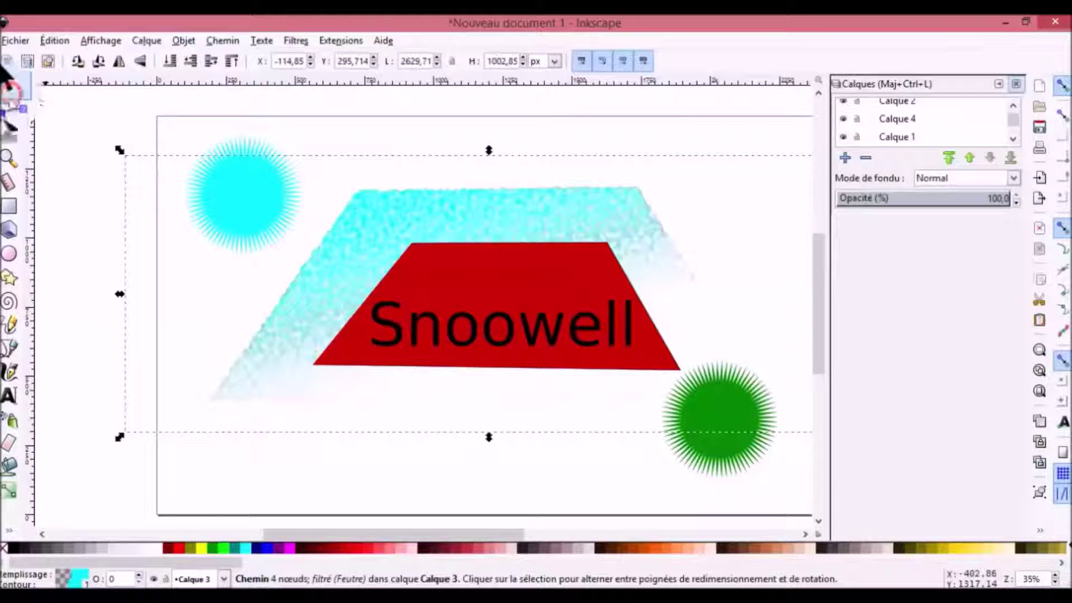
click(555, 133)
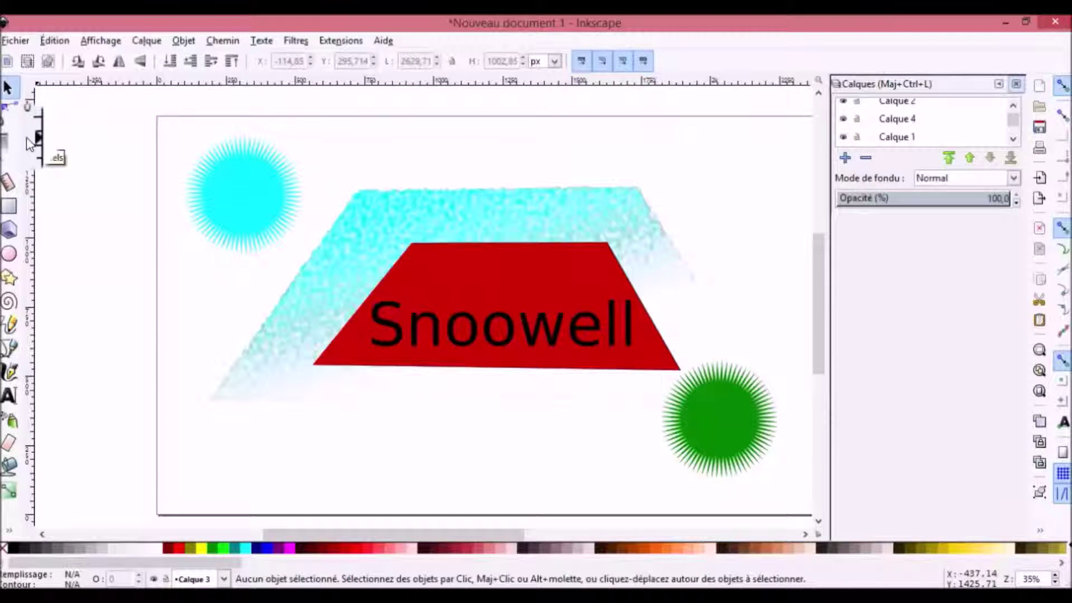
drag(258, 163, 301, 169)
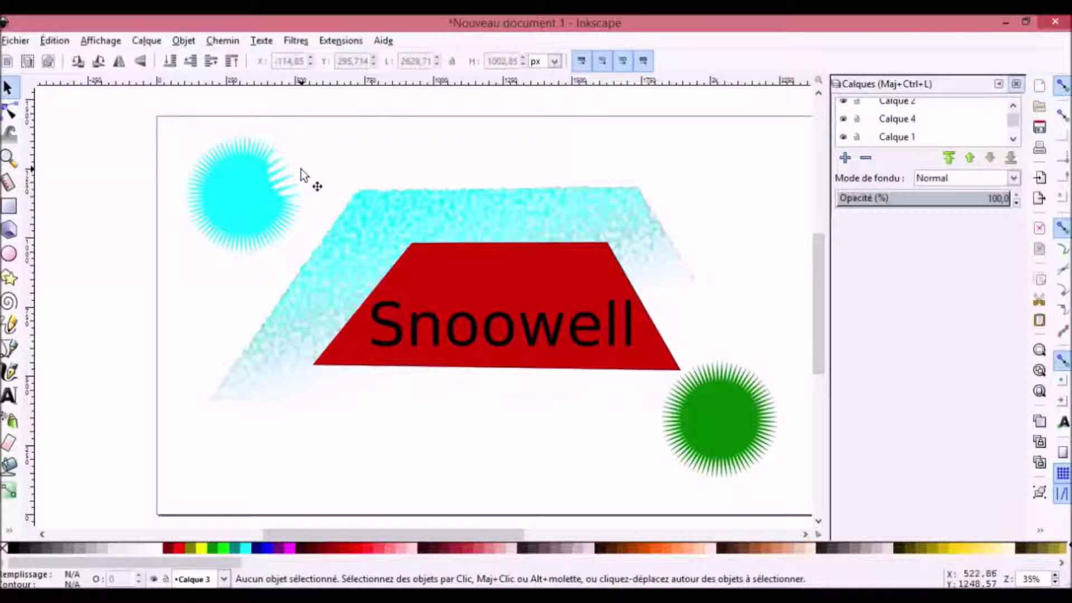